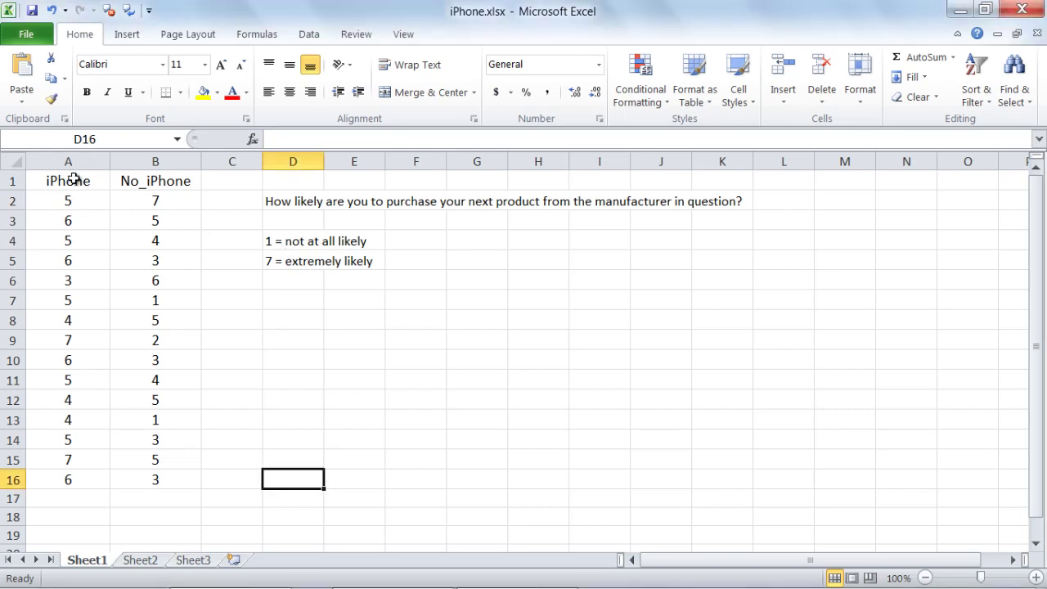
# Point out the iPhone and No_iPhone headings and select their ratings in columns A and B.
pyautogui.click(74, 180)
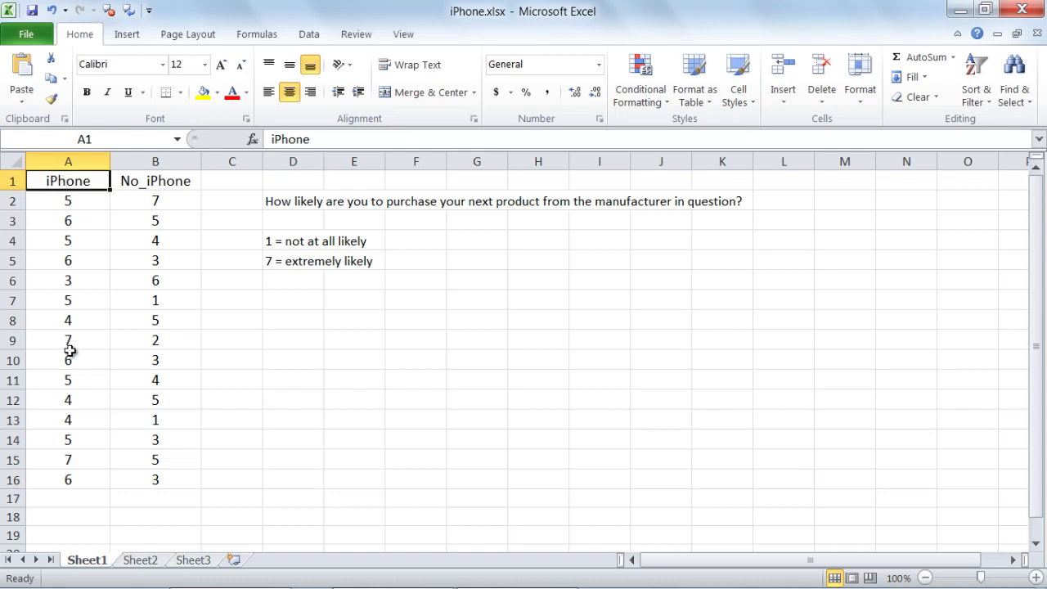
pyautogui.click(141, 183)
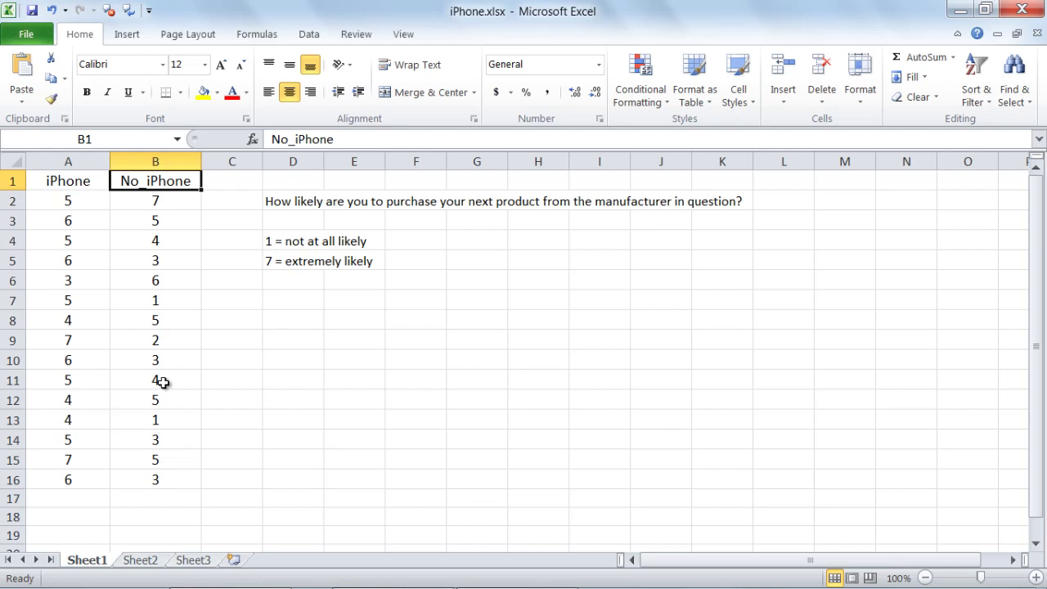
pyautogui.moveTo(53, 203); pyautogui.dragTo(52, 481)
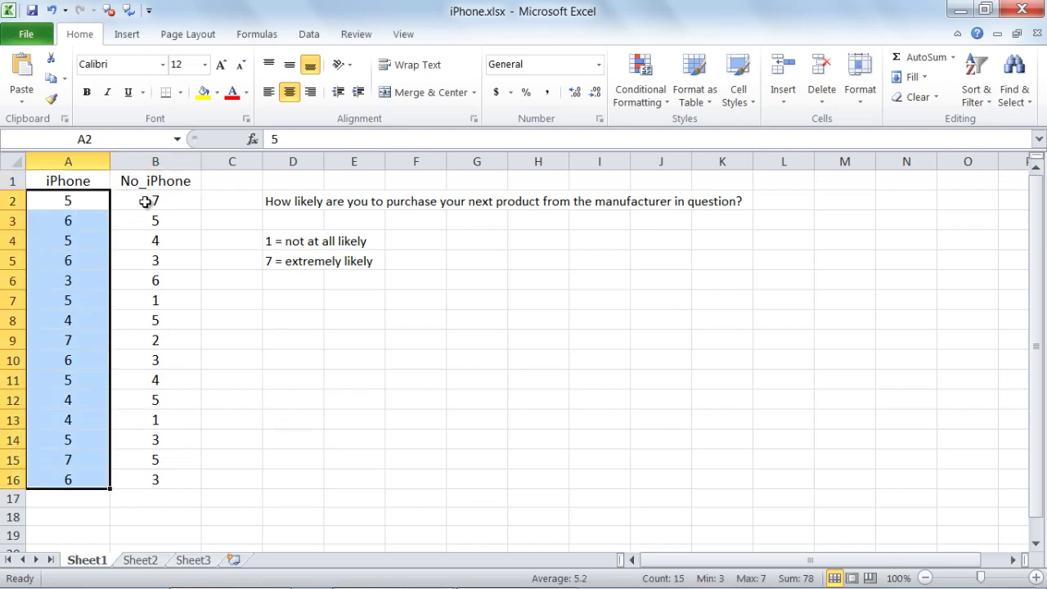
pyautogui.moveTo(150, 204); pyautogui.dragTo(154, 482)
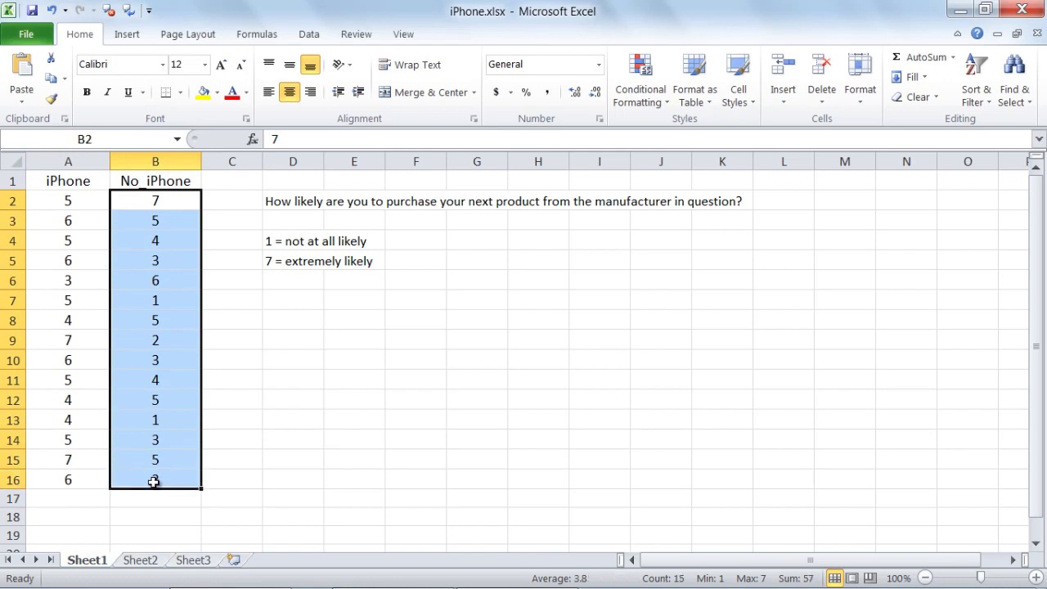
pyautogui.click(74, 203)
pyautogui.moveTo(74, 204); pyautogui.dragTo(155, 481)
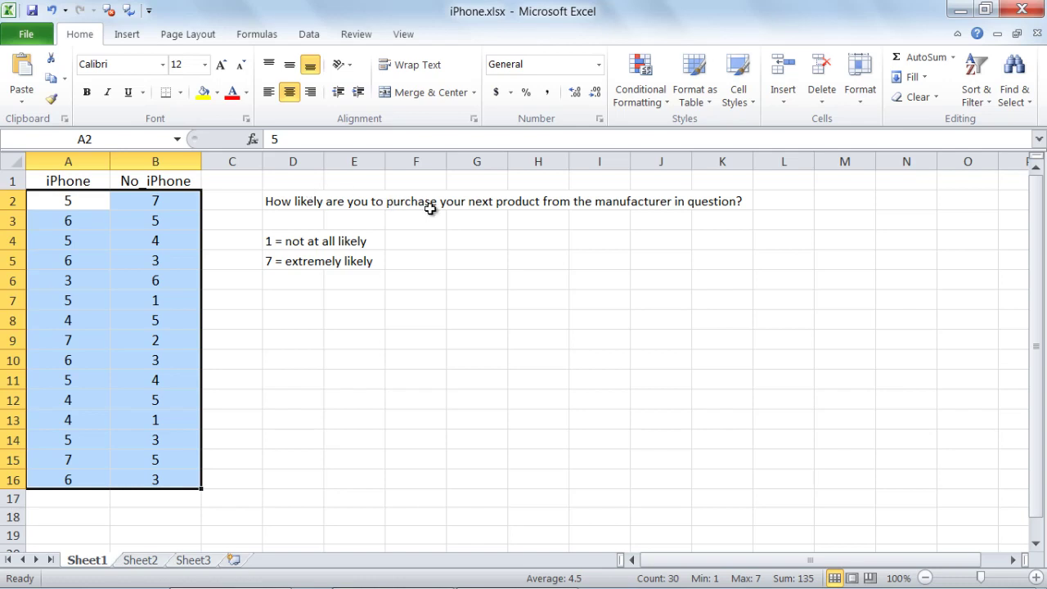
# Show the survey question in D2 and the 1 = not at all likely to 7 = extremely likely anchors.
pyautogui.click(297, 205)
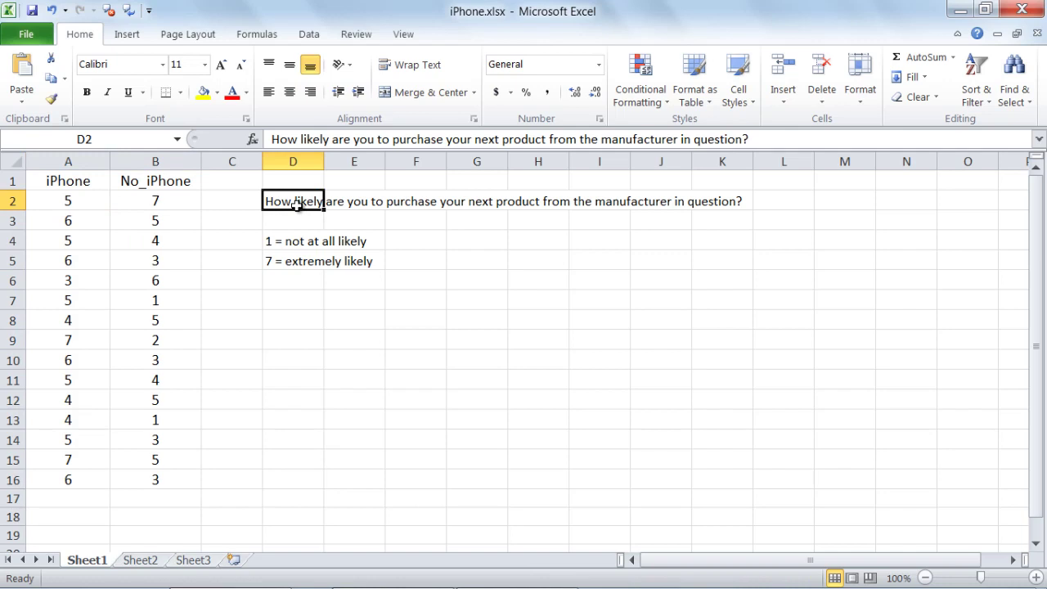
pyautogui.click(80, 183)
pyautogui.click(141, 184)
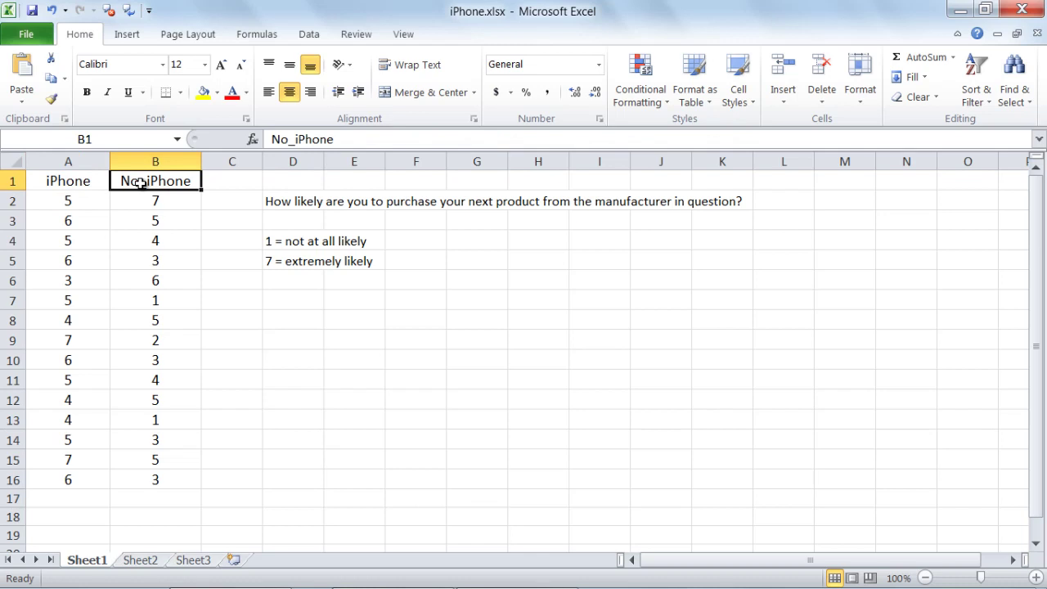
pyautogui.click(289, 245)
pyautogui.click(285, 261)
pyautogui.click(288, 243)
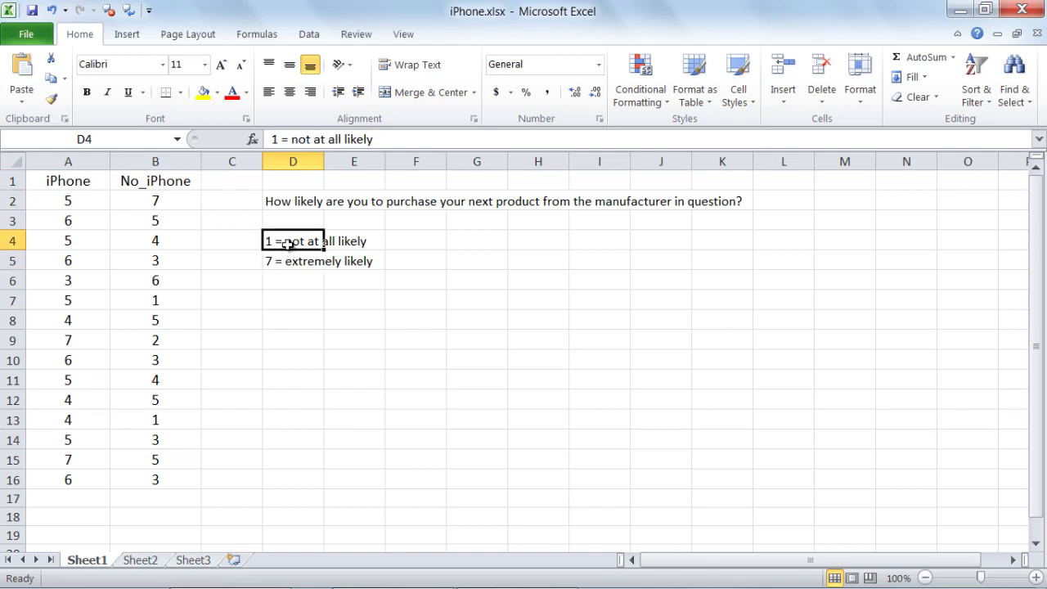
pyautogui.click(283, 259)
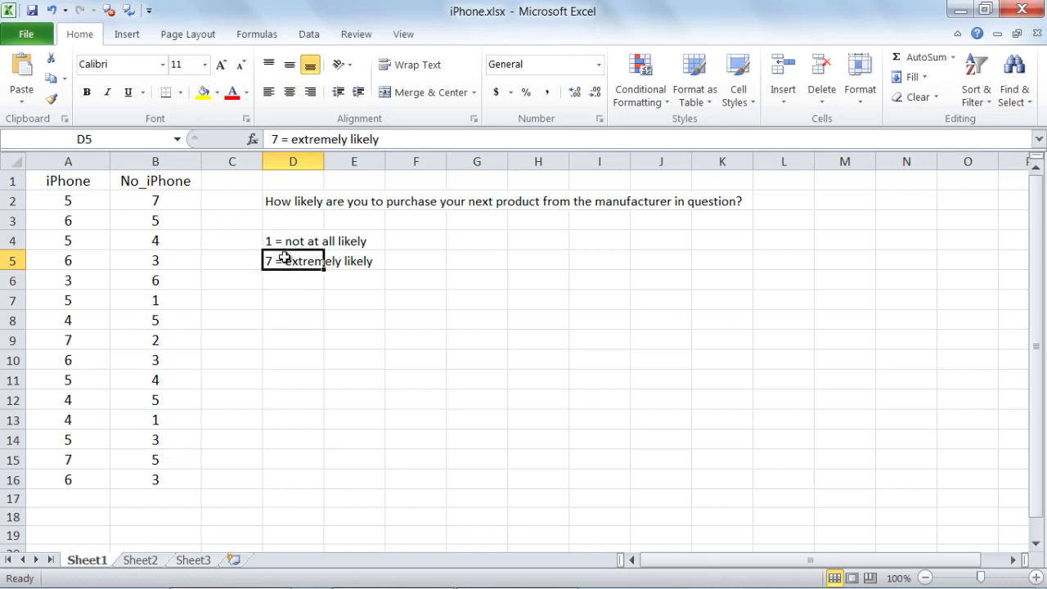
# Point to individual iPhone and No_iPhone ratings, then move to an empty cell.
pyautogui.moveTo(76, 209); pyautogui.dragTo(151, 481)
pyautogui.click(81, 205)
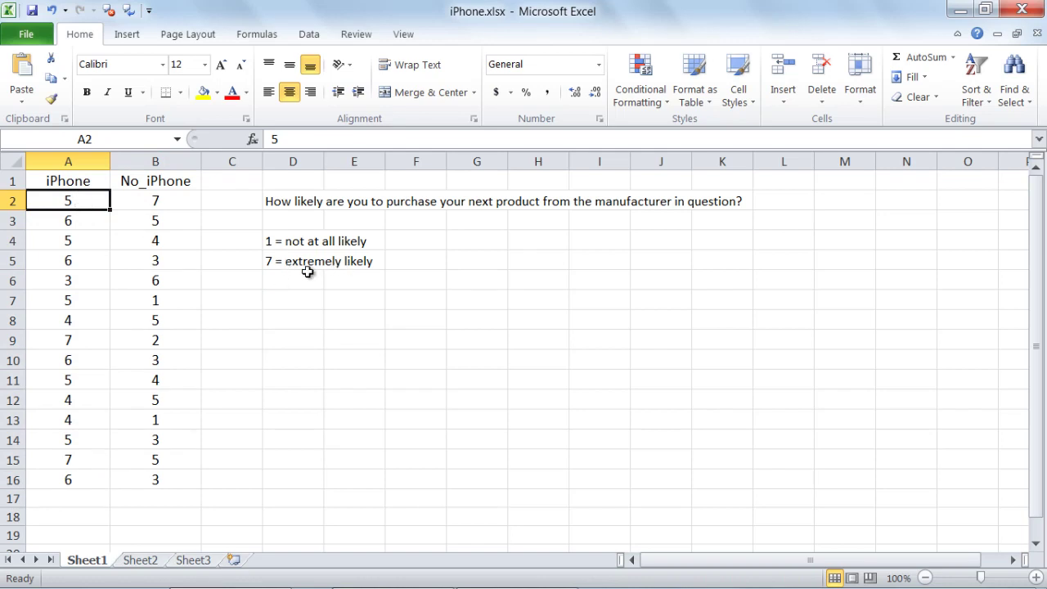
pyautogui.click(67, 220)
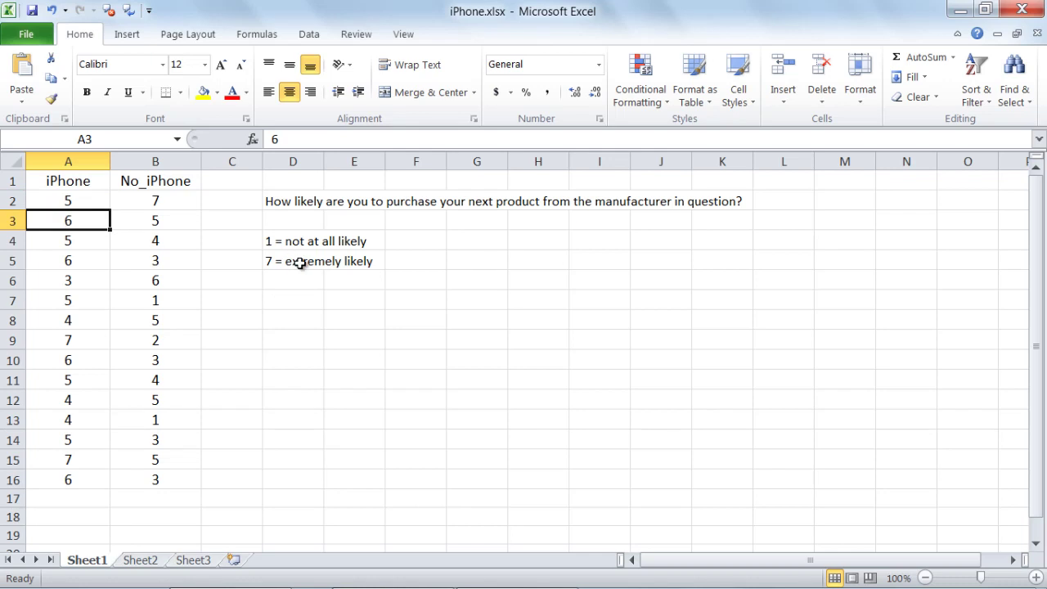
pyautogui.click(154, 206)
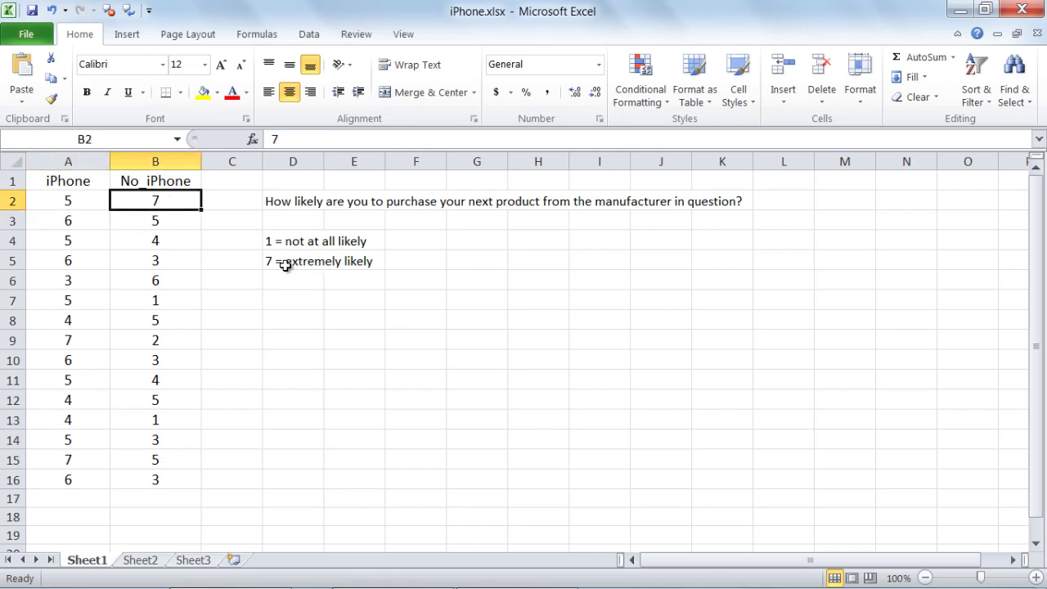
pyautogui.click(155, 223)
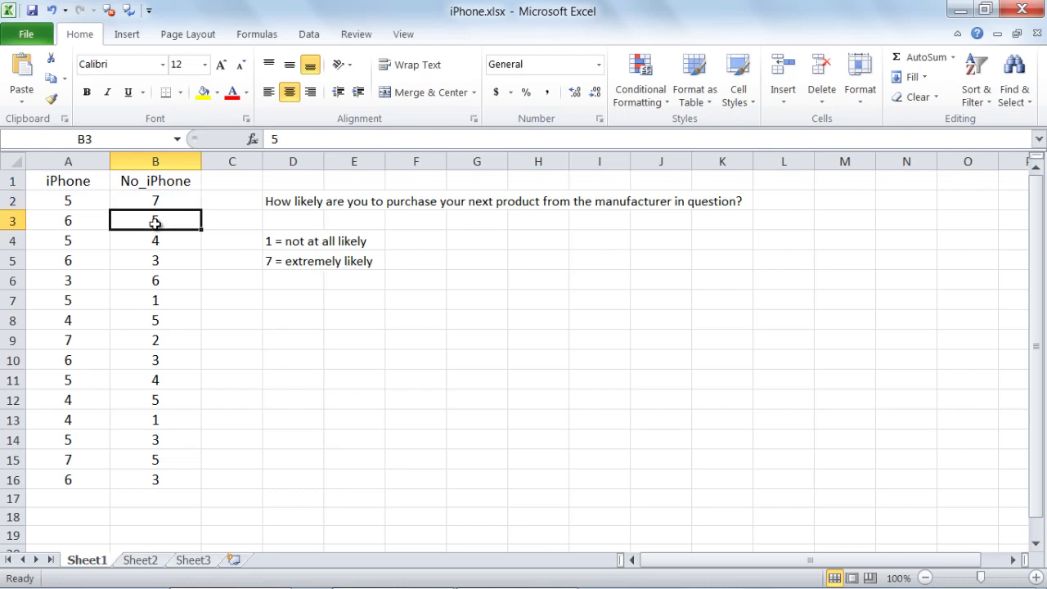
pyautogui.click(302, 303)
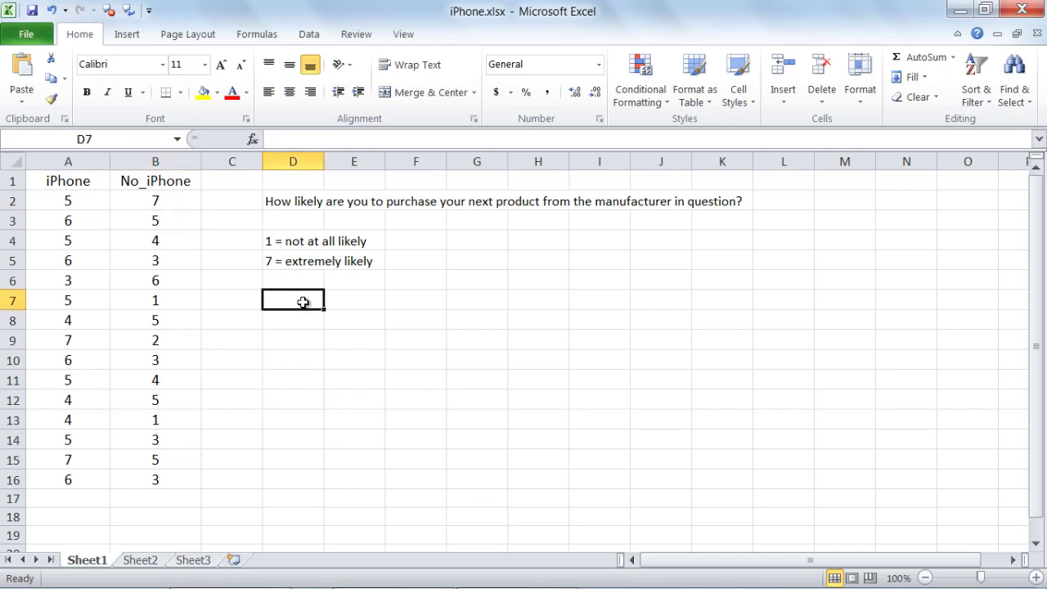
# Choose t-Test: Two-Sample Assuming Equal Variances from the Data Analysis tools.
pyautogui.click(311, 34)
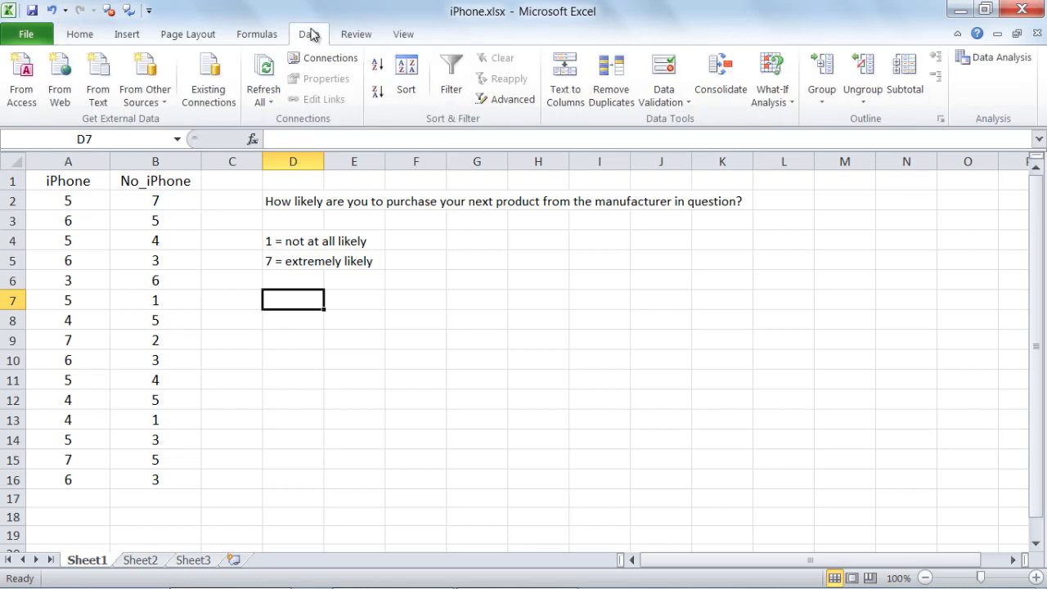
pyautogui.click(1000, 64)
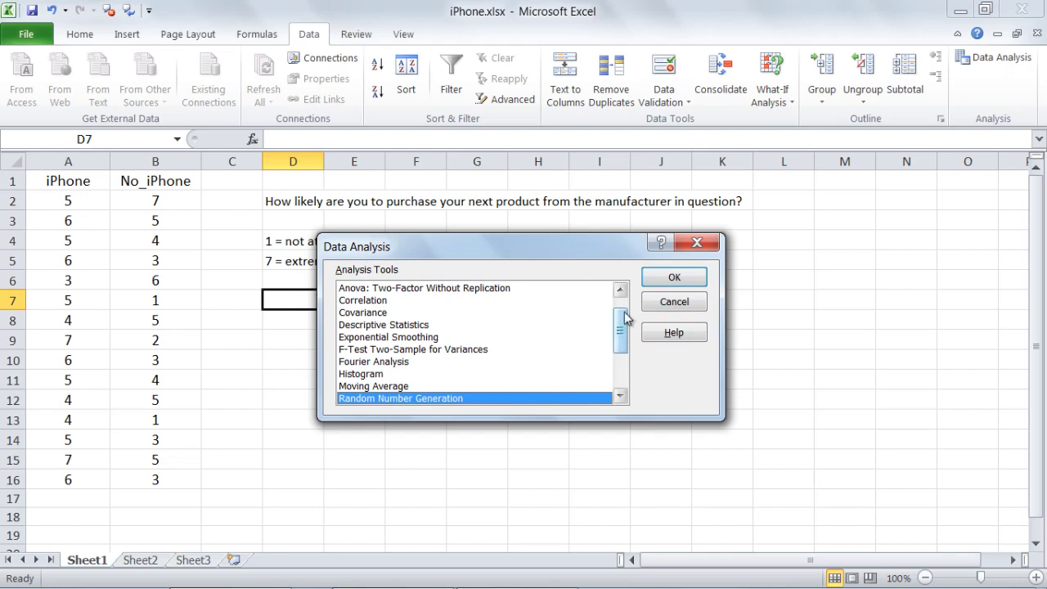
pyautogui.moveTo(625, 327); pyautogui.dragTo(623, 355)
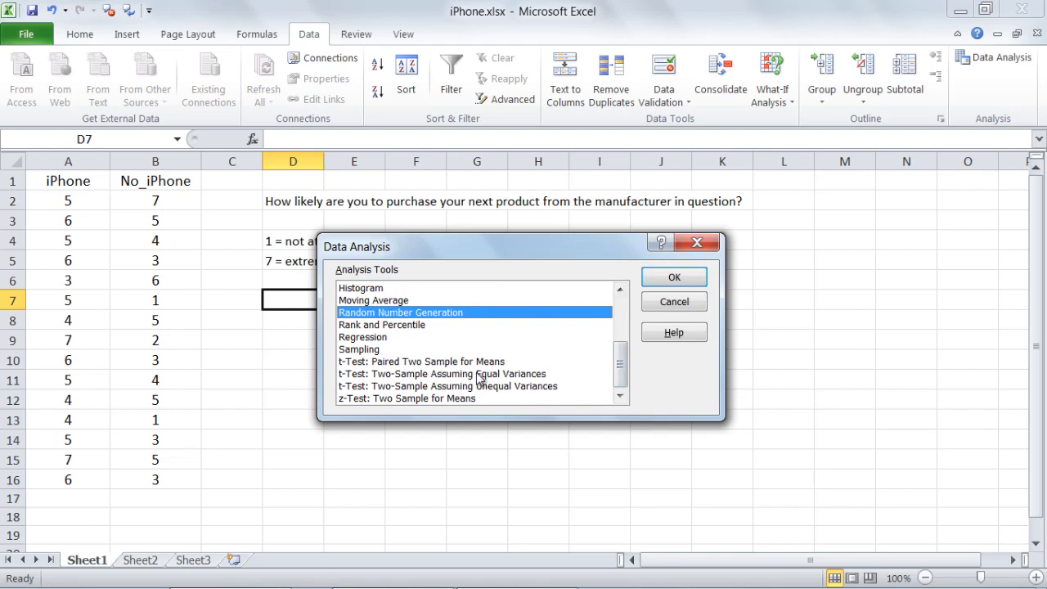
pyautogui.click(383, 375)
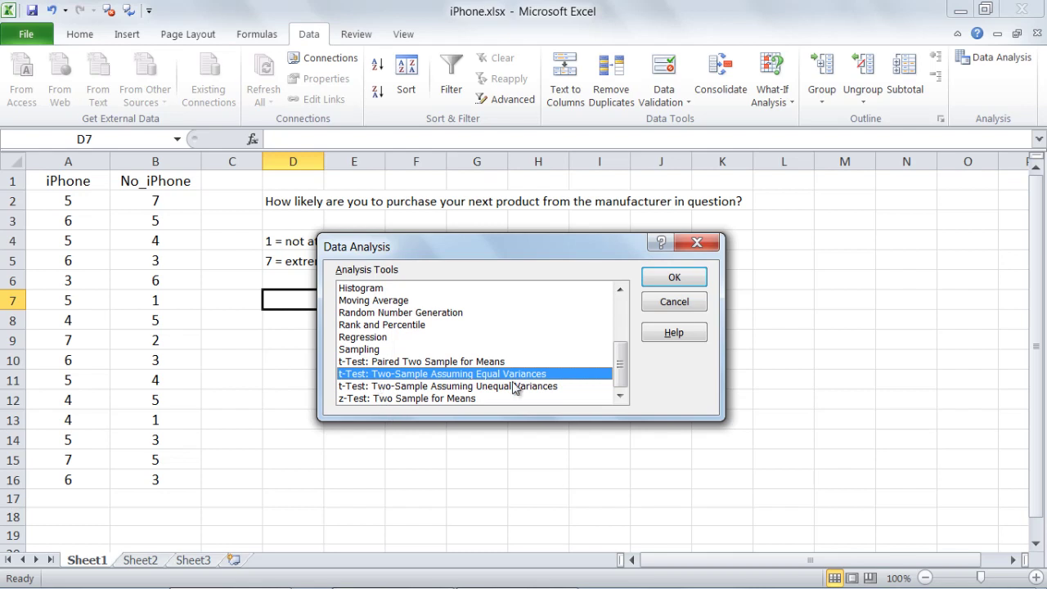
pyautogui.click(676, 279)
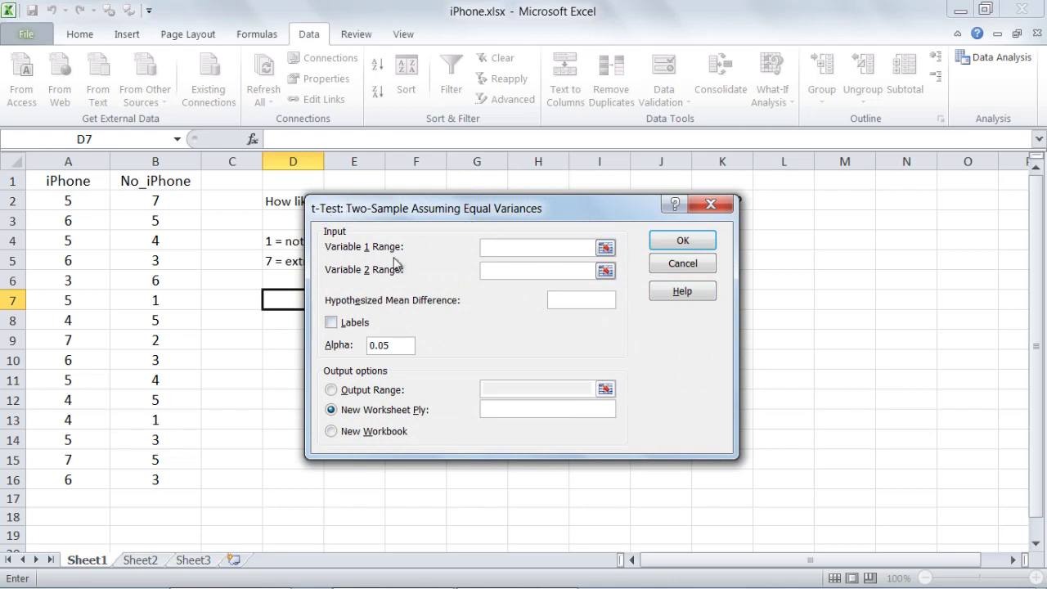
# Run the t-test with ranges $A$1:$A$16 and $B$1:$B$16, Labels on, Alpha 0.05, output to a new sheet.
pyautogui.click(497, 247)
pyautogui.moveTo(61, 179); pyautogui.dragTo(71, 478)
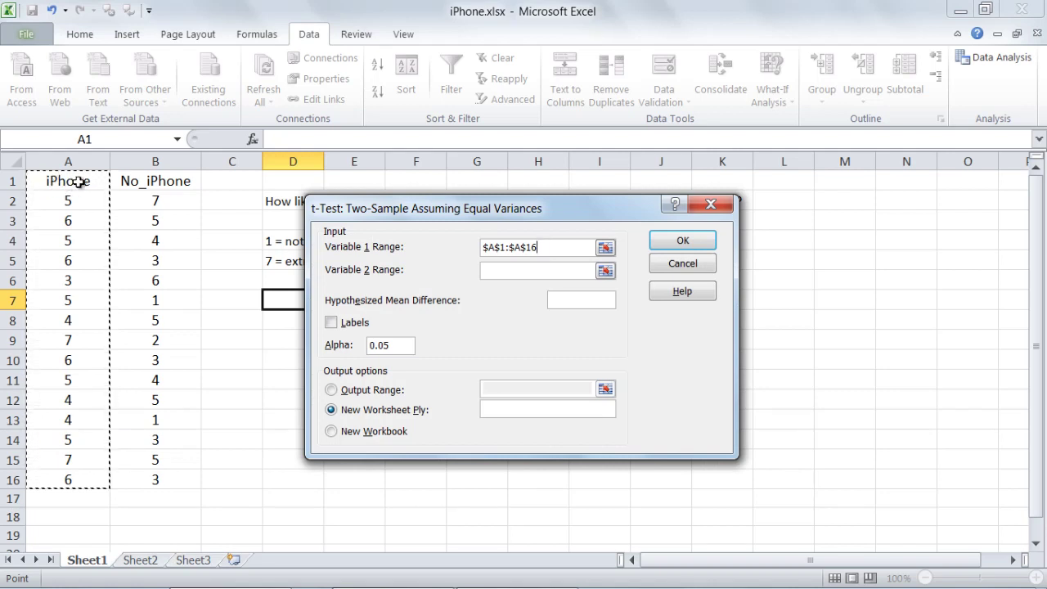
pyautogui.click(489, 277)
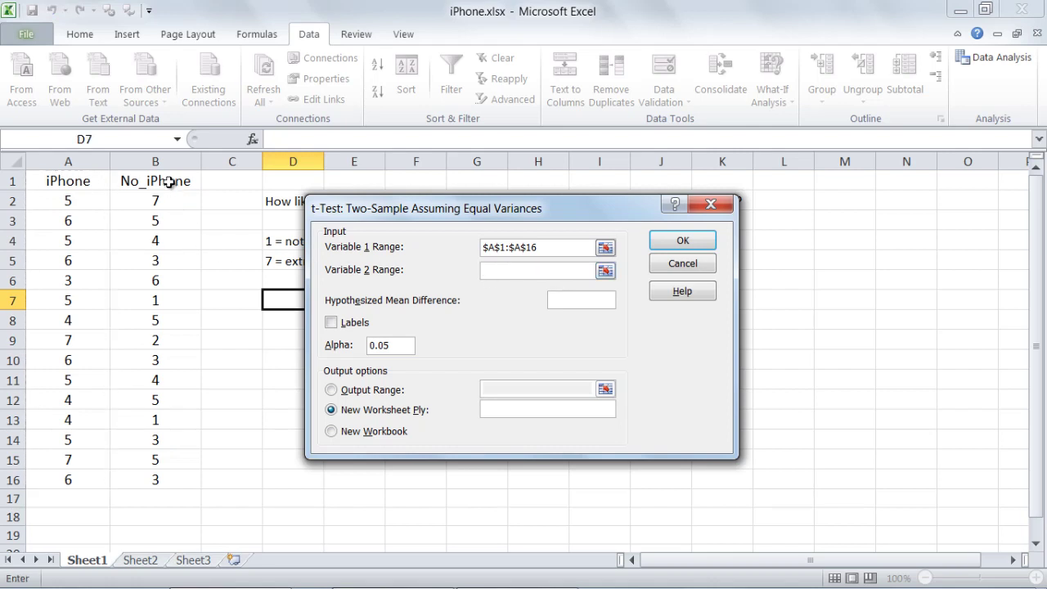
pyautogui.moveTo(171, 179); pyautogui.dragTo(173, 473)
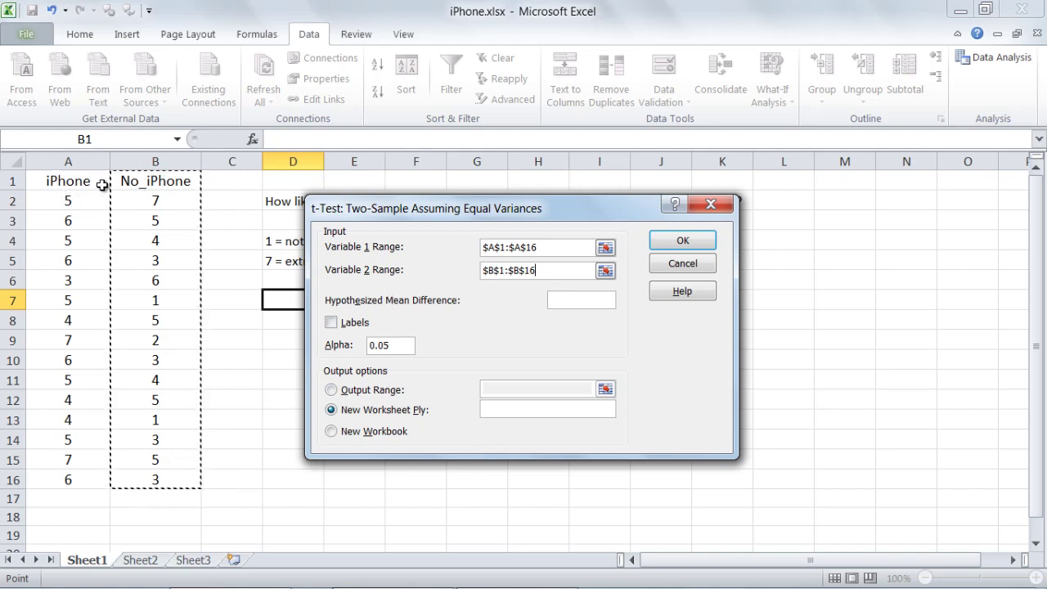
pyautogui.click(332, 323)
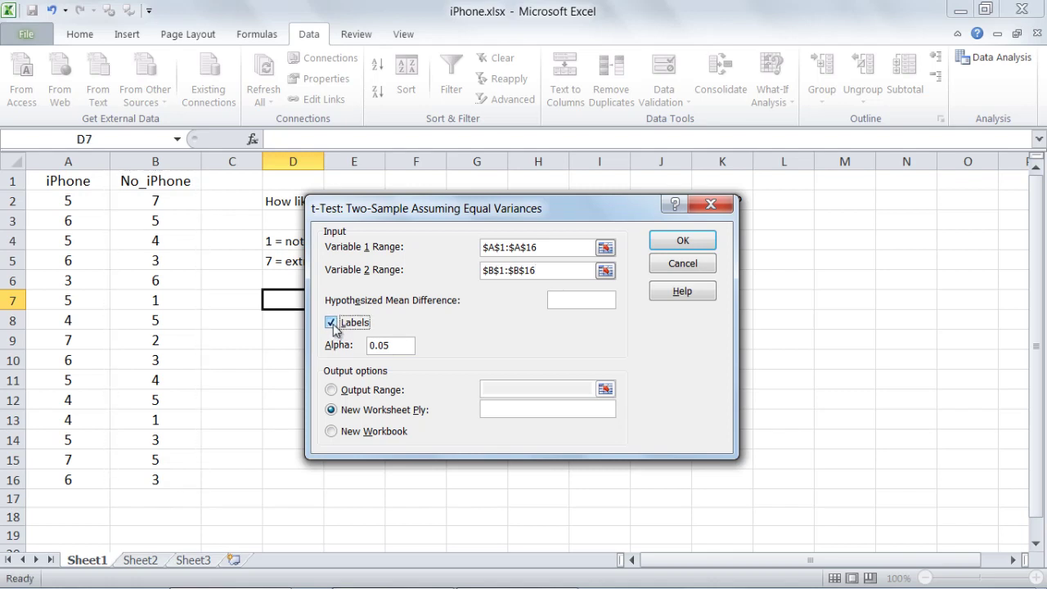
pyautogui.moveTo(397, 346); pyautogui.dragTo(371, 346)
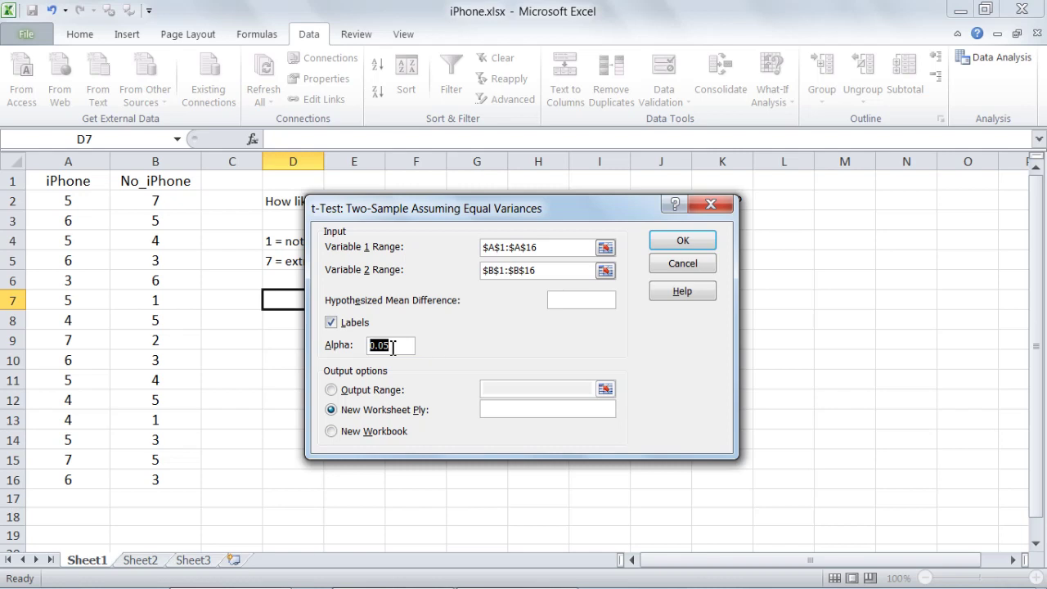
pyautogui.click(412, 345)
pyautogui.click(570, 305)
pyautogui.click(682, 239)
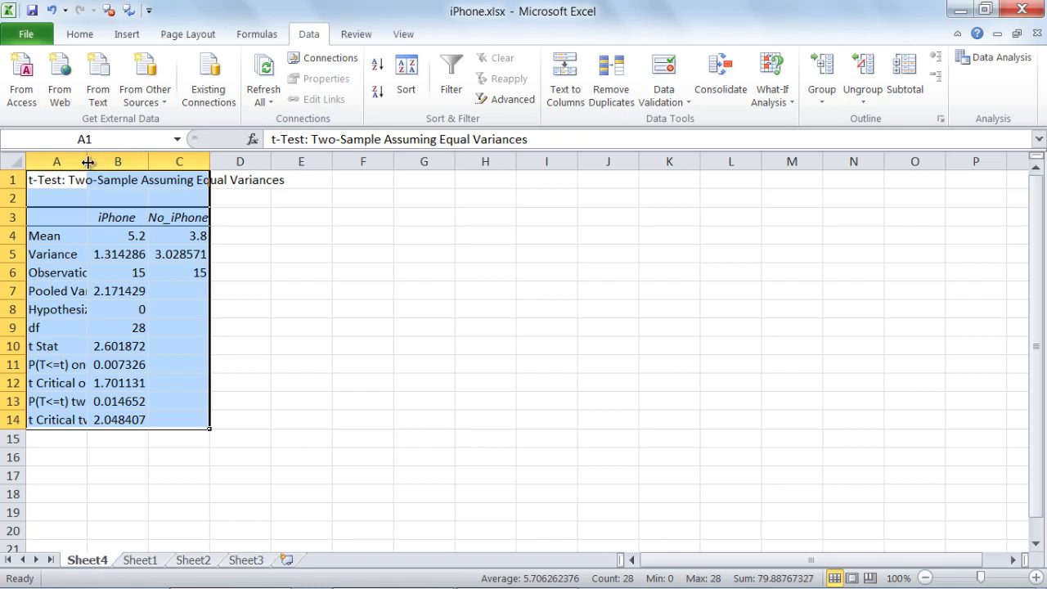
# AutoFit columns A, B and C of the t-test output so labels and values show fully.
pyautogui.doubleClick(88, 162)
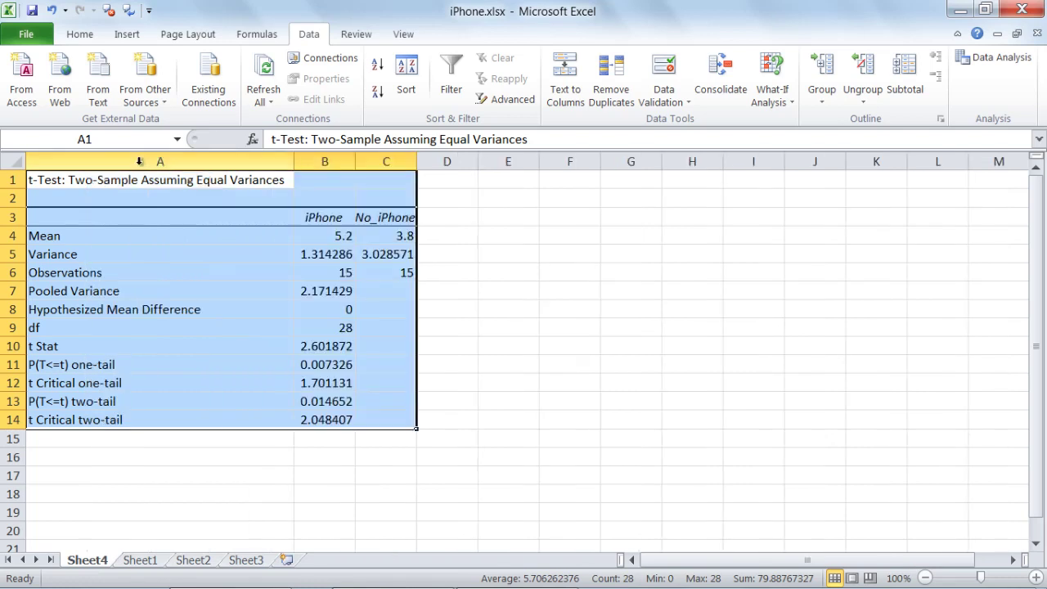
pyautogui.doubleClick(357, 162)
pyautogui.doubleClick(438, 161)
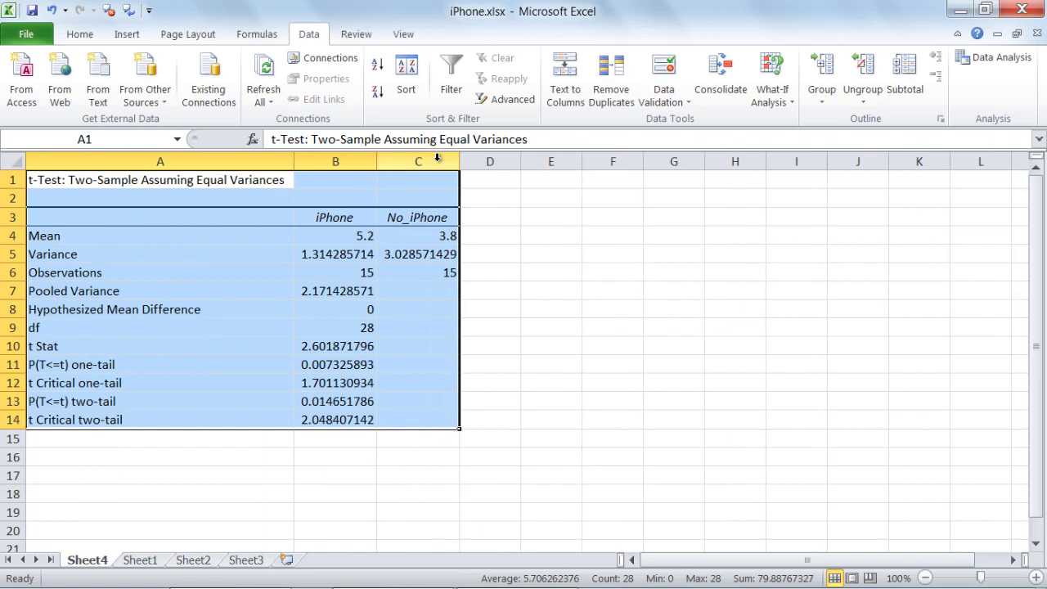
pyautogui.click(357, 236)
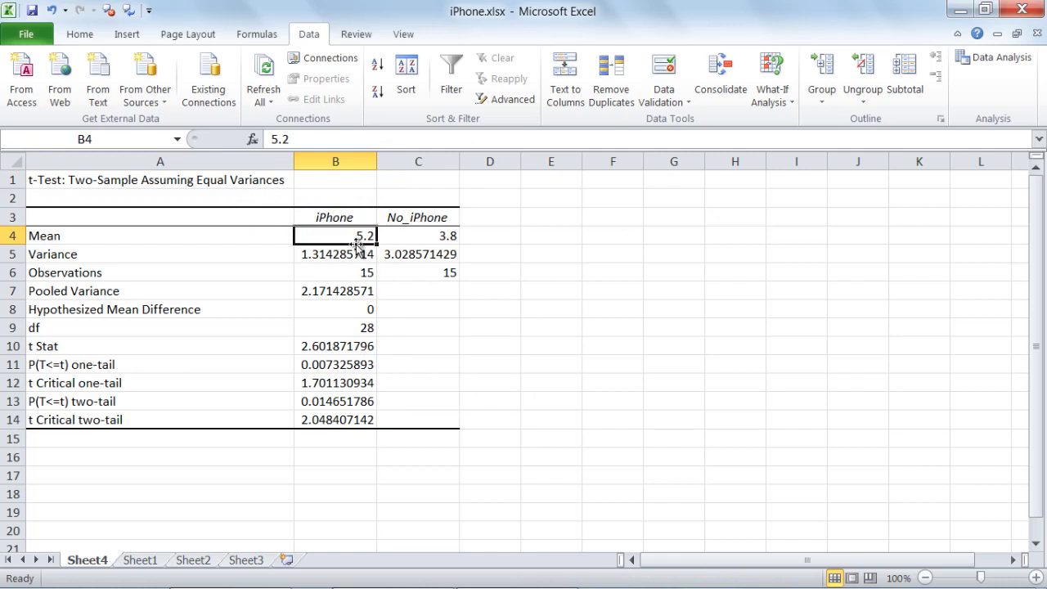
# Show the two Mean values with two decimal places.
pyautogui.moveTo(351, 236); pyautogui.dragTo(420, 237)
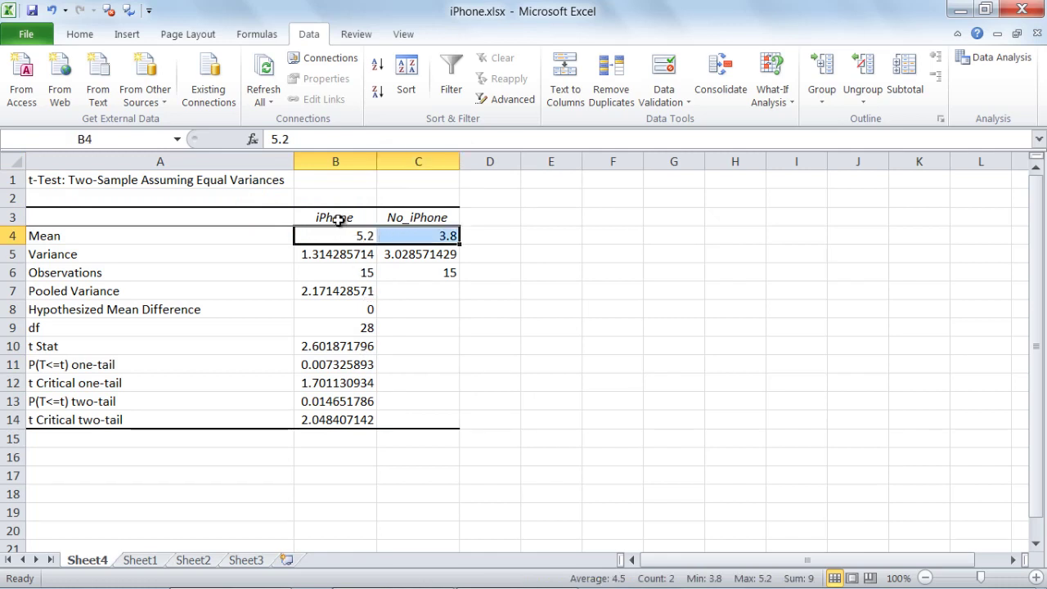
pyautogui.click(79, 34)
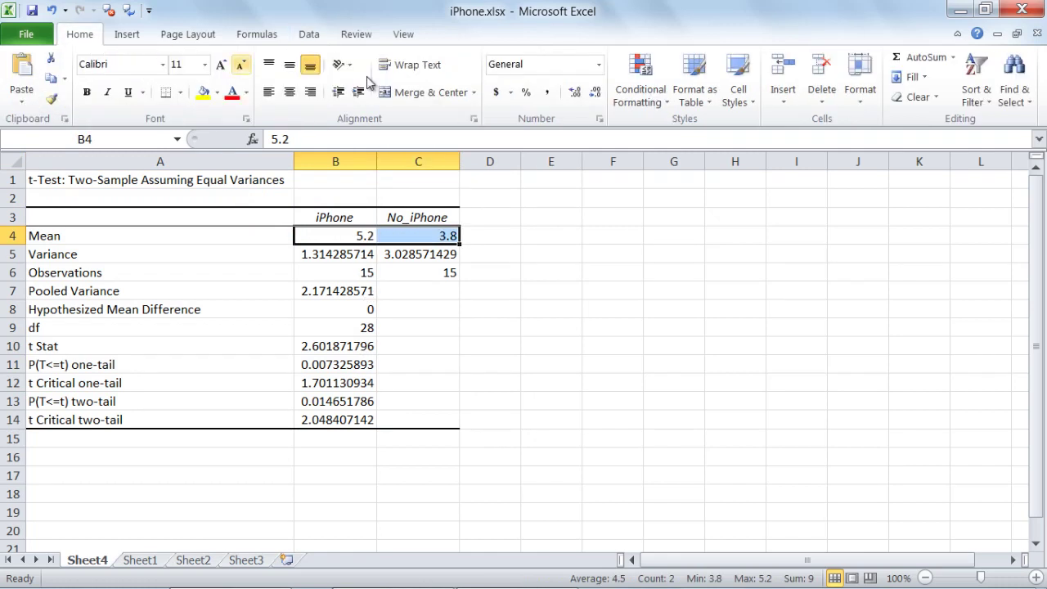
pyautogui.click(575, 92)
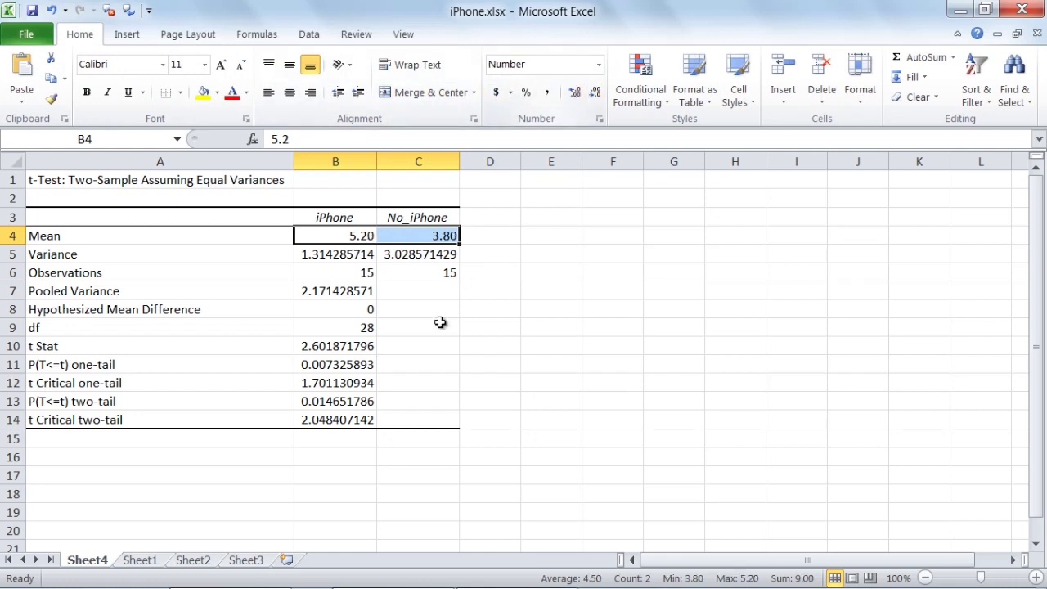
# Round the variances, pooled variance, t Stat, p-values and critical values to three decimals.
pyautogui.click(343, 256)
pyautogui.moveTo(343, 256); pyautogui.dragTo(397, 254)
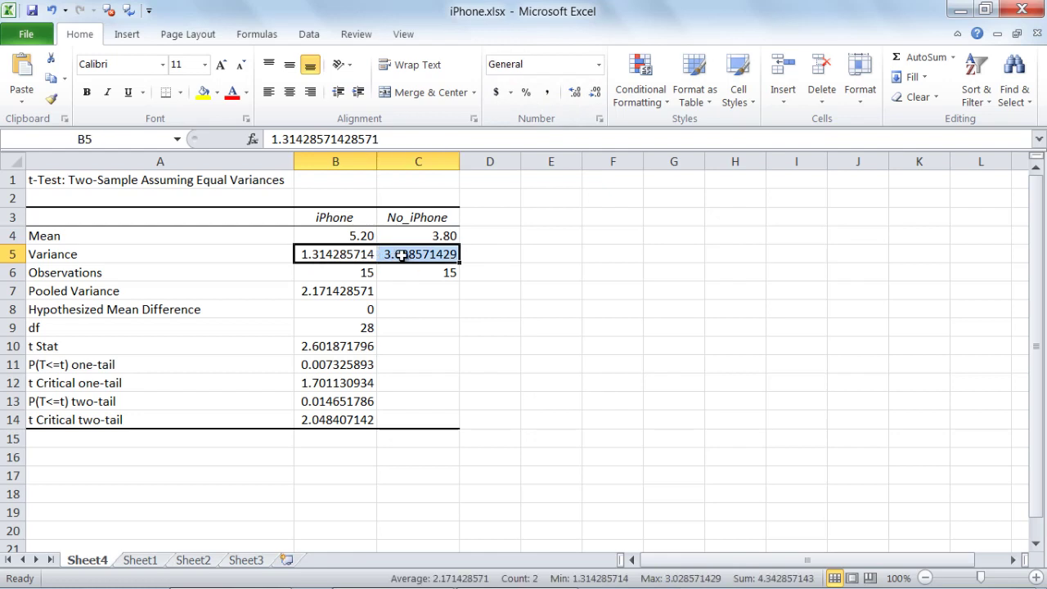
pyautogui.keyDown('ctrl'); pyautogui.click(362, 296); pyautogui.keyUp('ctrl')
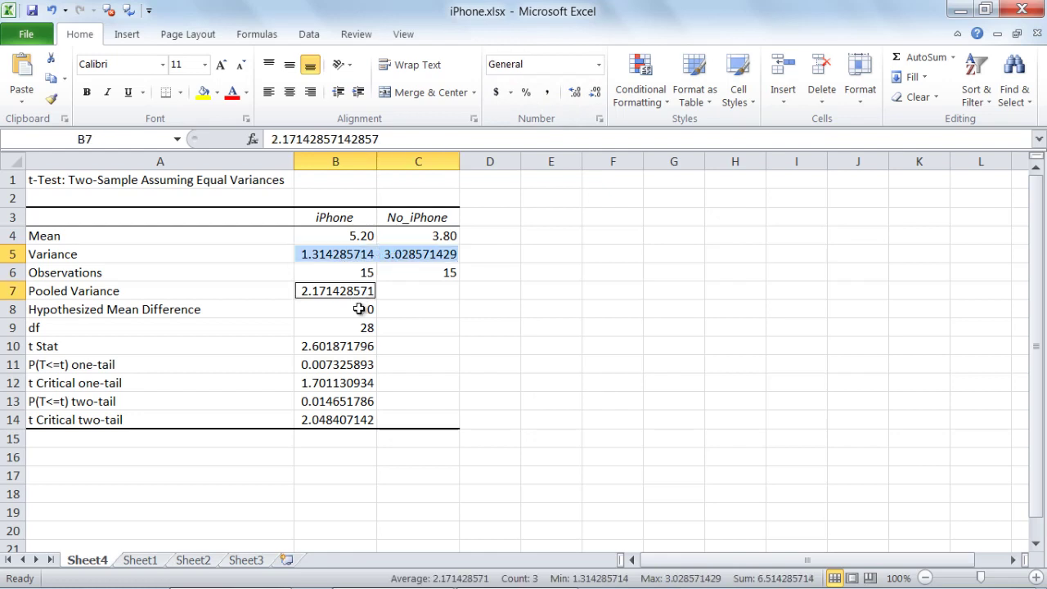
pyautogui.moveTo(351, 347); pyautogui.dragTo(346, 421)
pyautogui.click(595, 93)
pyautogui.click(595, 93)
pyautogui.click(595, 93)
pyautogui.click(594, 94)
pyautogui.click(595, 94)
pyautogui.click(594, 93)
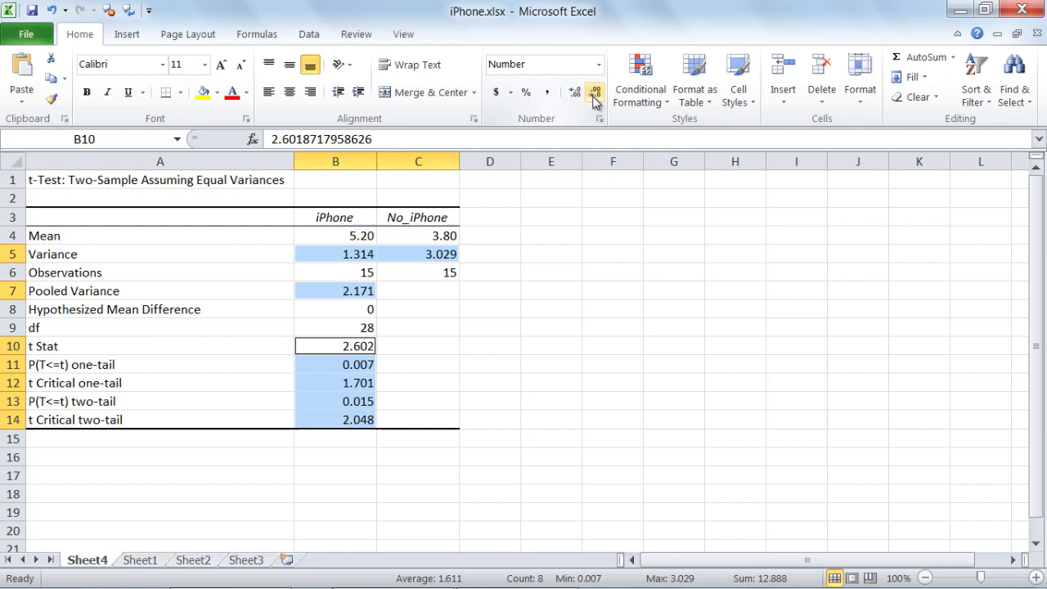
pyautogui.click(488, 352)
pyautogui.moveTo(355, 239); pyautogui.dragTo(421, 233)
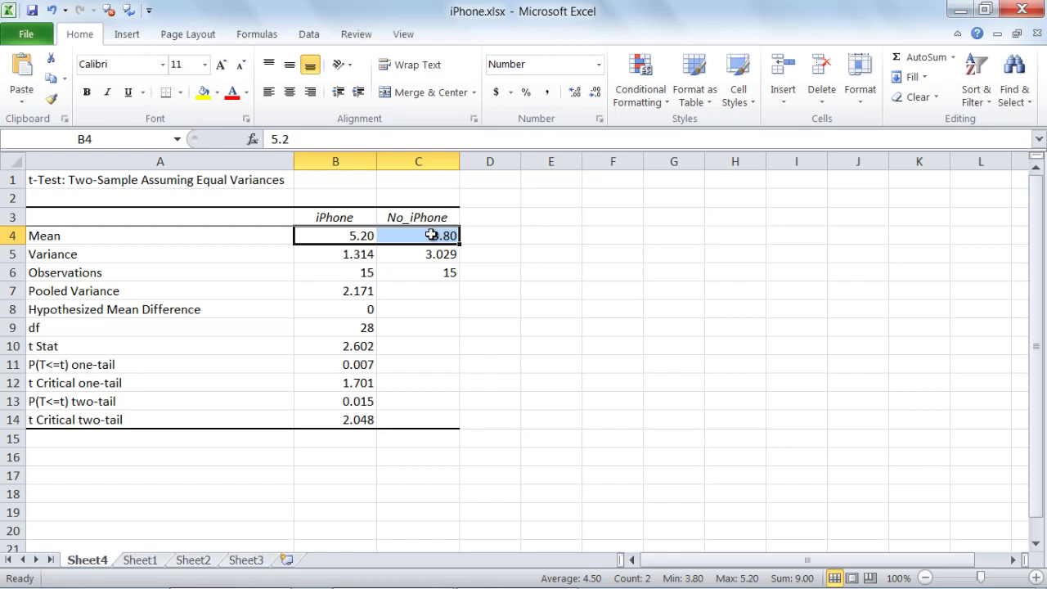
# Bold the means, the hypothesized mean difference 0 and df 28.
pyautogui.hotkey('ctrl', 'b')
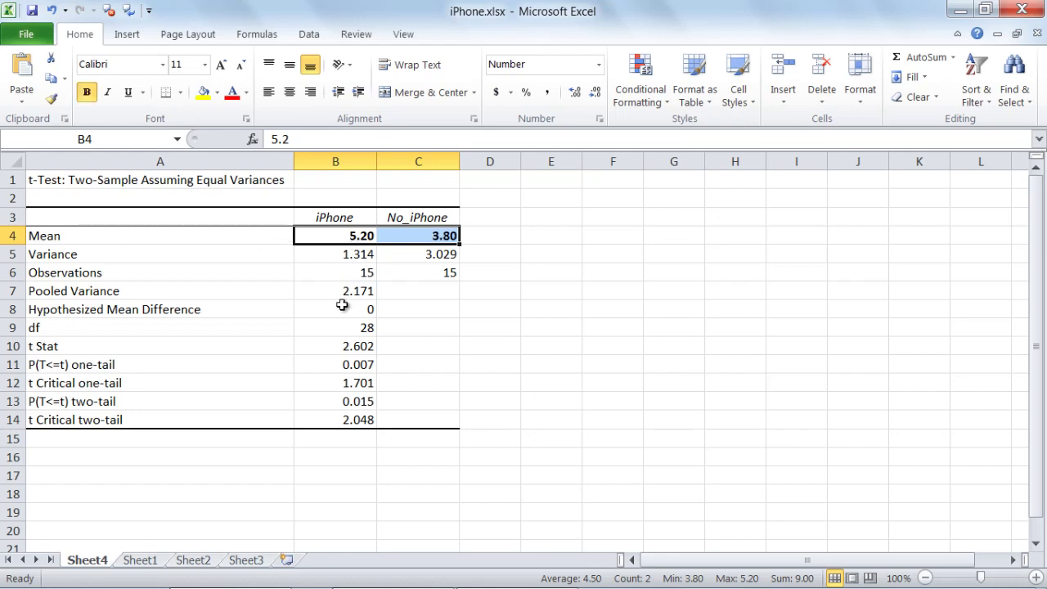
pyautogui.moveTo(375, 308); pyautogui.dragTo(368, 330)
pyautogui.hotkey('ctrl', 'b')
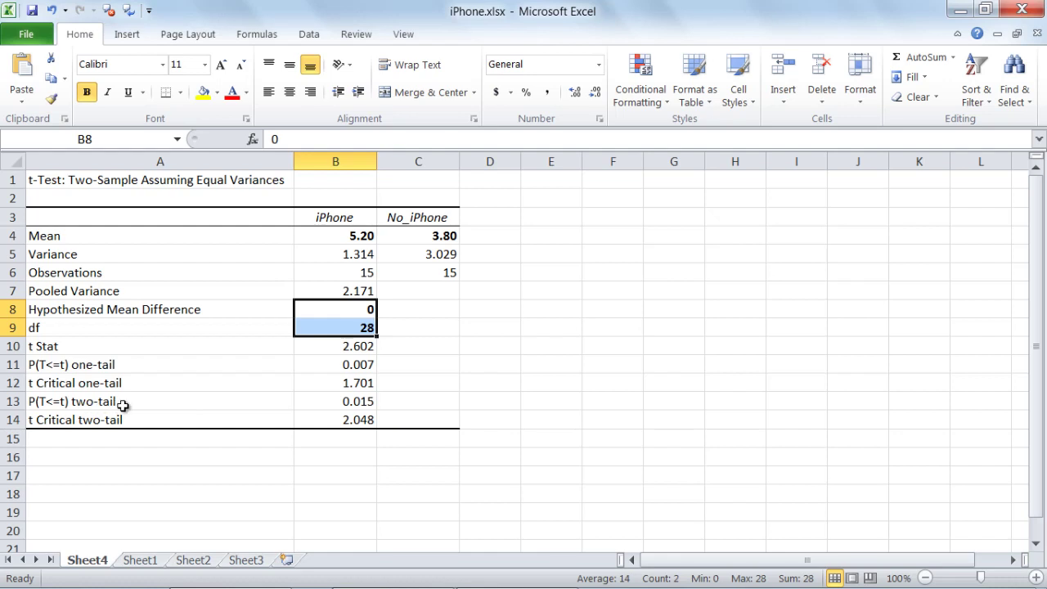
# Enlarge the two-tail p-value, df, hypothesized difference and both means to 12 point.
pyautogui.click(343, 398)
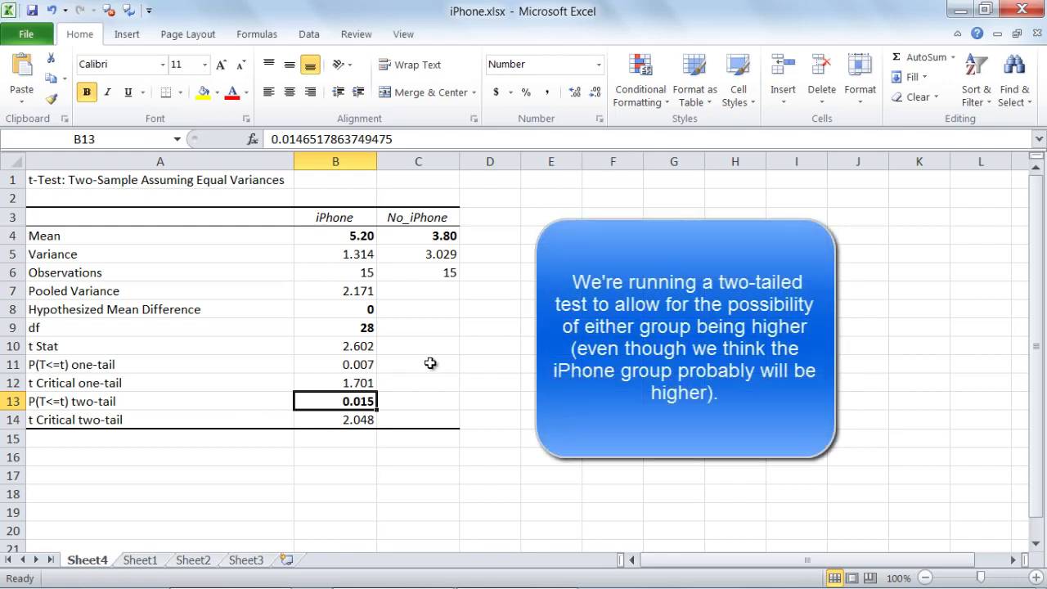
pyautogui.click(476, 362)
pyautogui.click(360, 401)
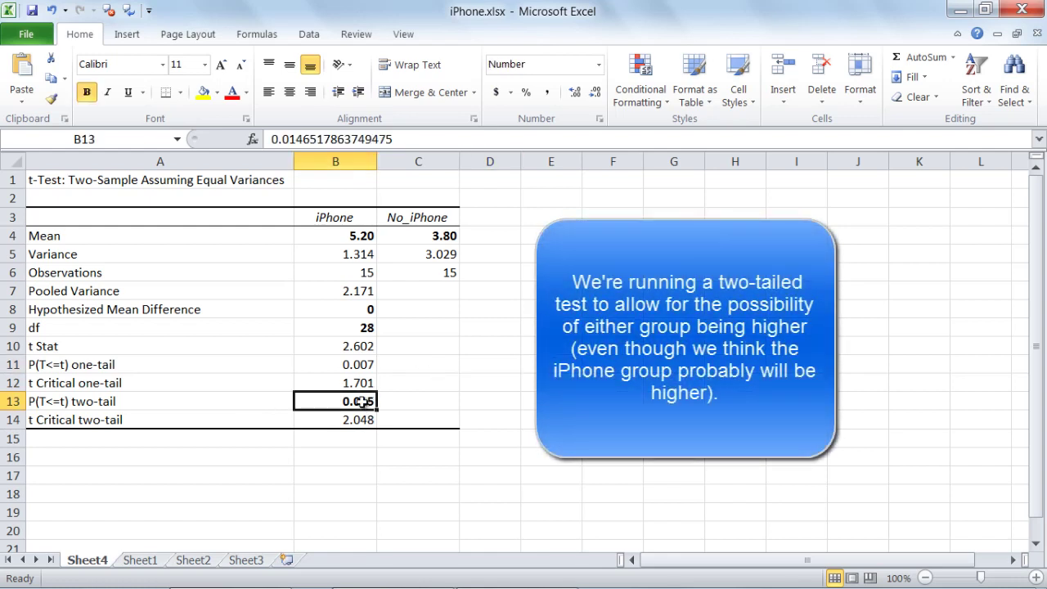
pyautogui.keyDown('ctrl'); pyautogui.click(357, 324); pyautogui.keyUp('ctrl')
pyautogui.moveTo(357, 324); pyautogui.dragTo(359, 309)
pyautogui.moveTo(360, 236); pyautogui.dragTo(424, 236)
pyautogui.click(220, 67)
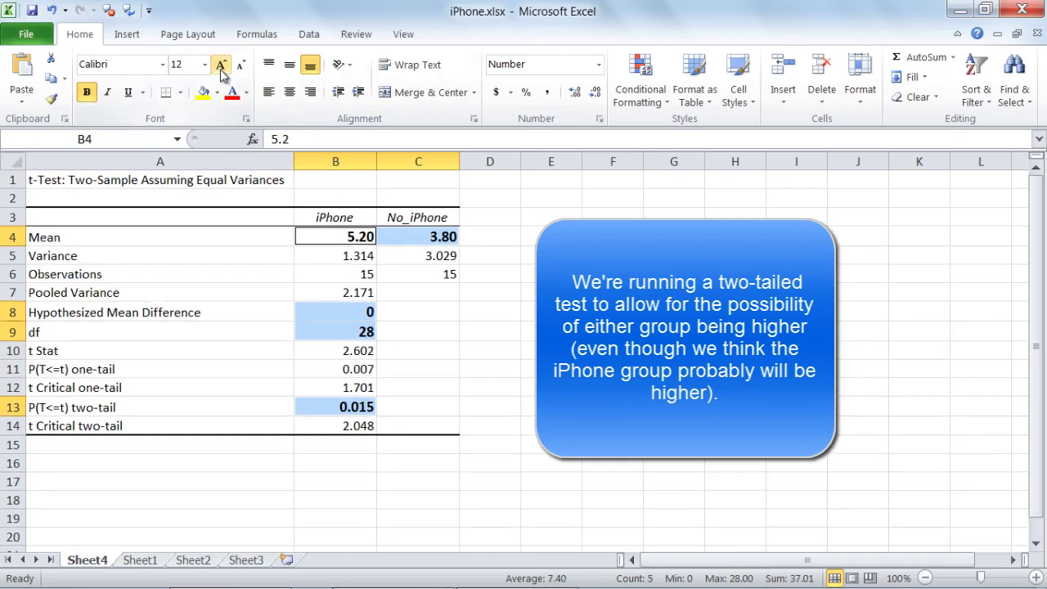
# Enlarge the key statistics to 14 point, highlight the two-tail p row, and paste the Decision Rule box.
pyautogui.click(221, 67)
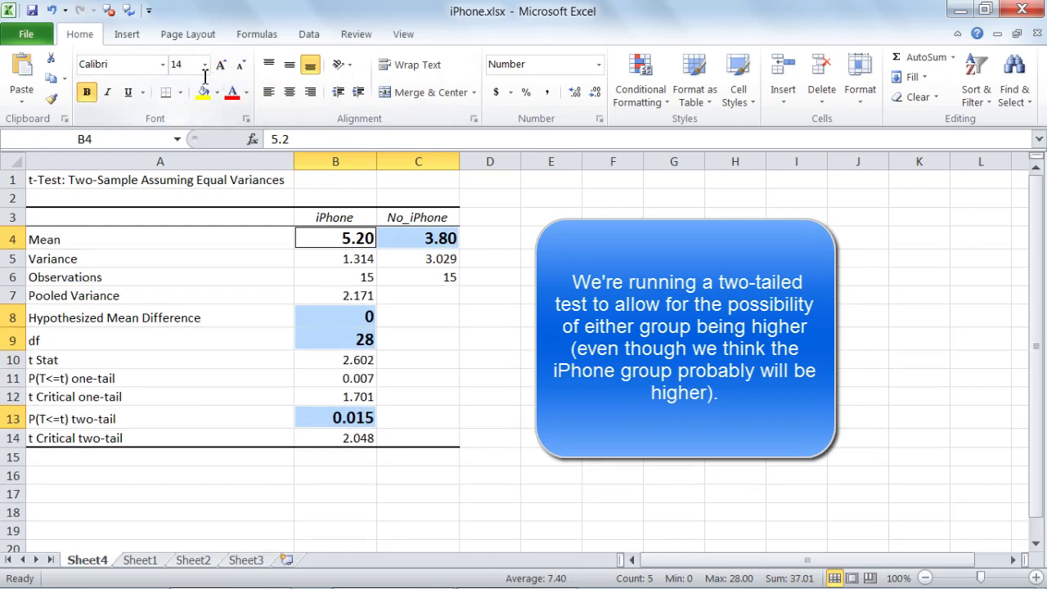
pyautogui.click(551, 378)
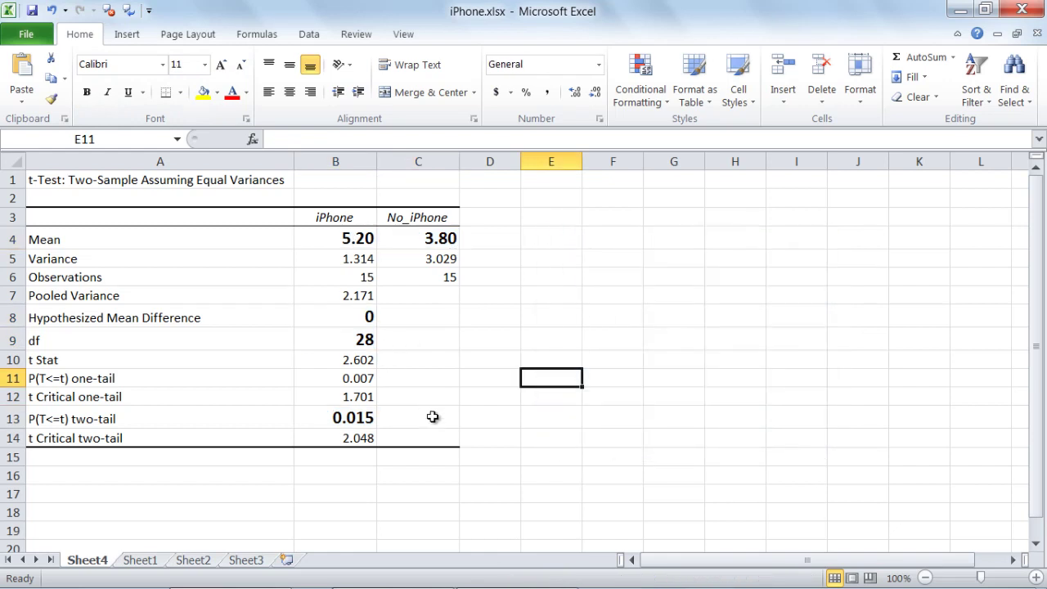
pyautogui.click(133, 416)
pyautogui.moveTo(133, 417); pyautogui.dragTo(318, 423)
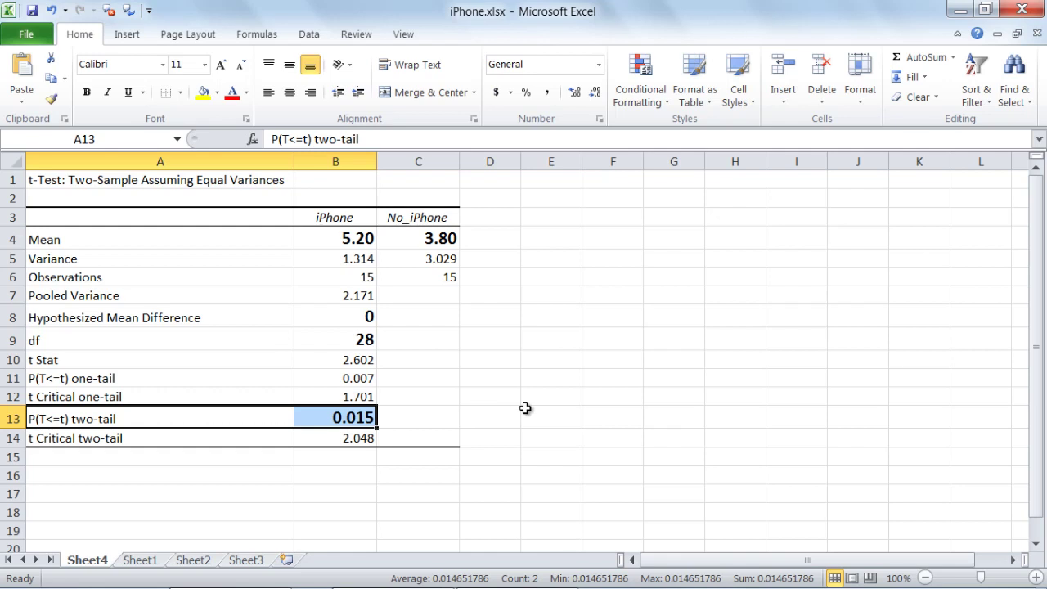
pyautogui.click(550, 382)
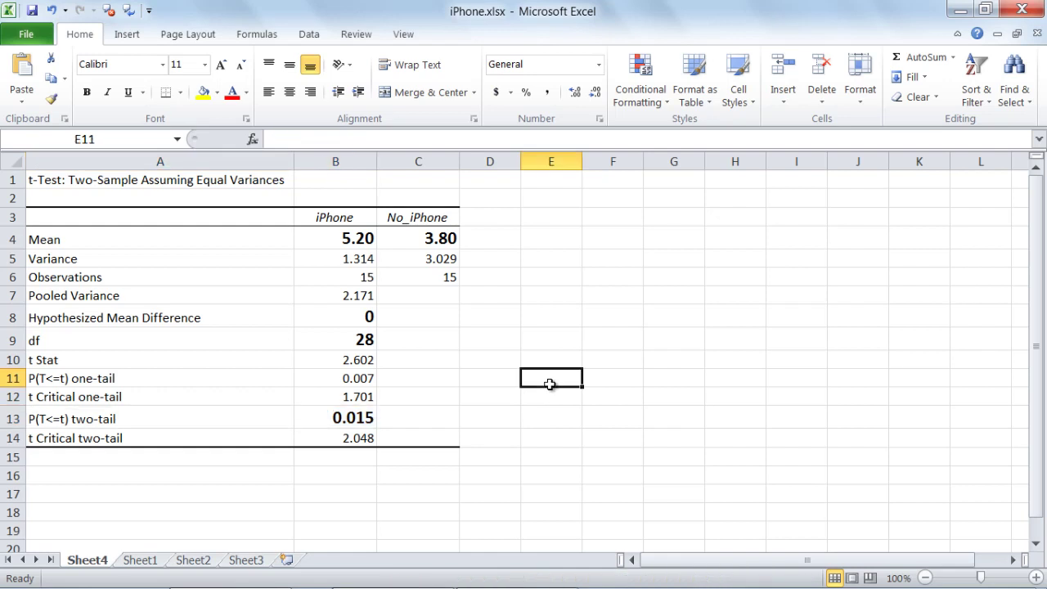
pyautogui.hotkey('ctrl', 'v')
# Place the Decision Rule box beside the table and compare it with the means and p-value 0.015.
pyautogui.moveTo(603, 369); pyautogui.dragTo(577, 351)
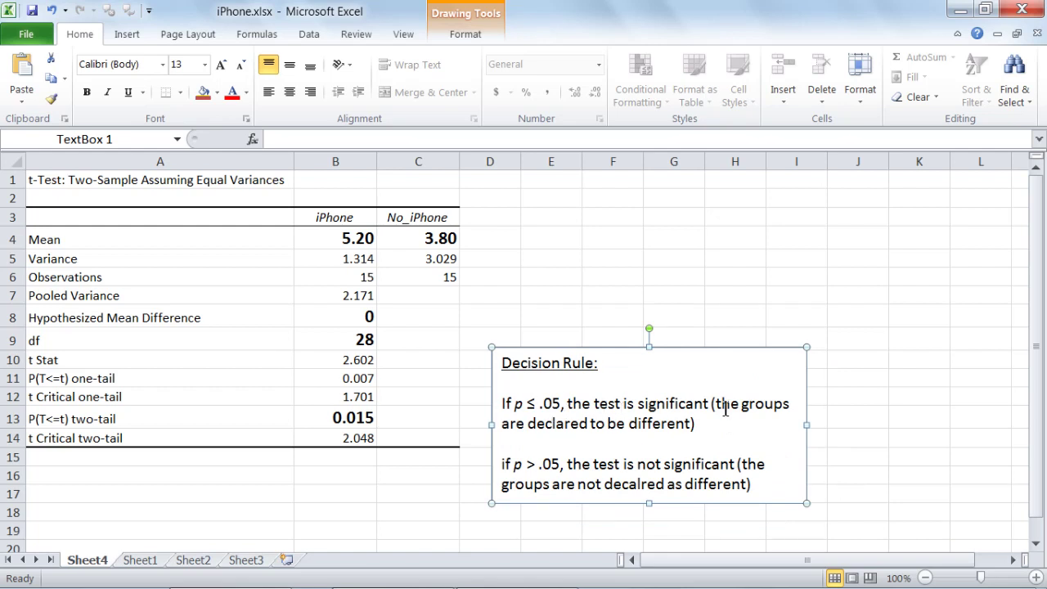
pyautogui.moveTo(344, 239); pyautogui.dragTo(402, 239)
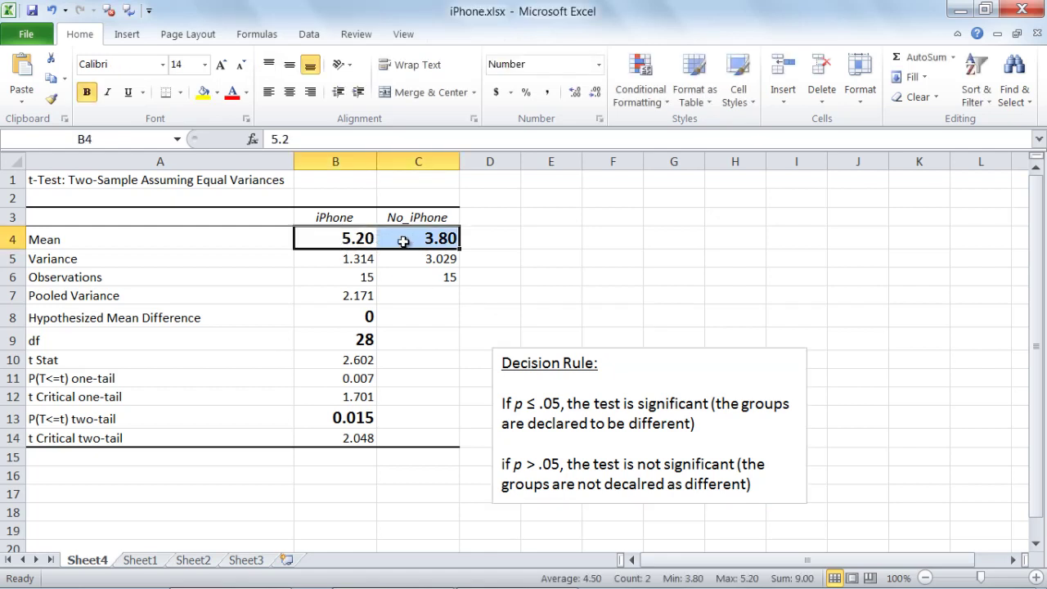
pyautogui.moveTo(502, 465)
pyautogui.mouseDown()
pyautogui.moveTo(608, 483)
pyautogui.moveTo(756, 483)
pyautogui.mouseUp()
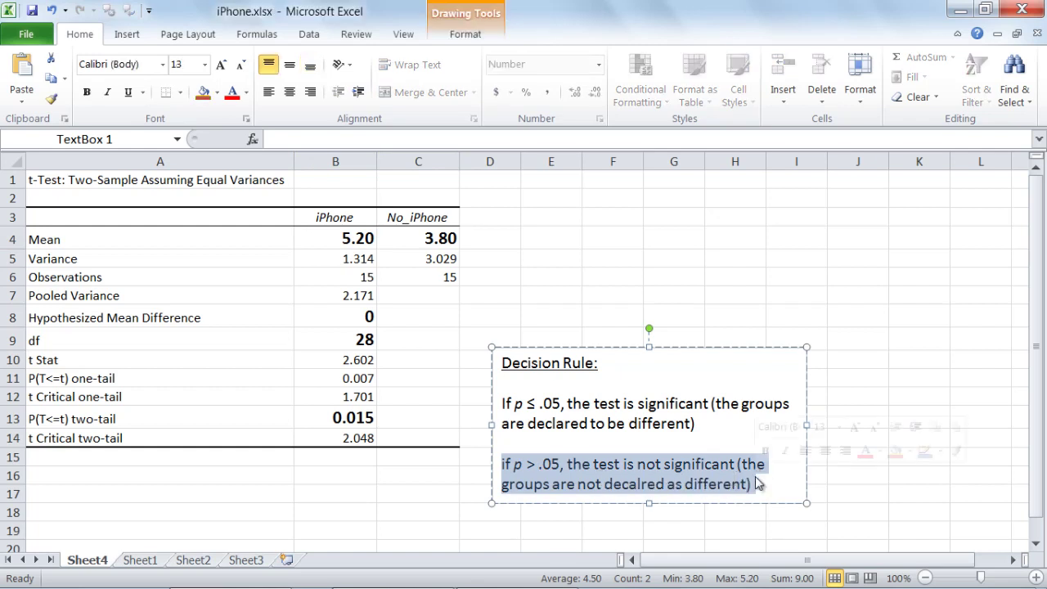
pyautogui.moveTo(352, 244); pyautogui.dragTo(428, 239)
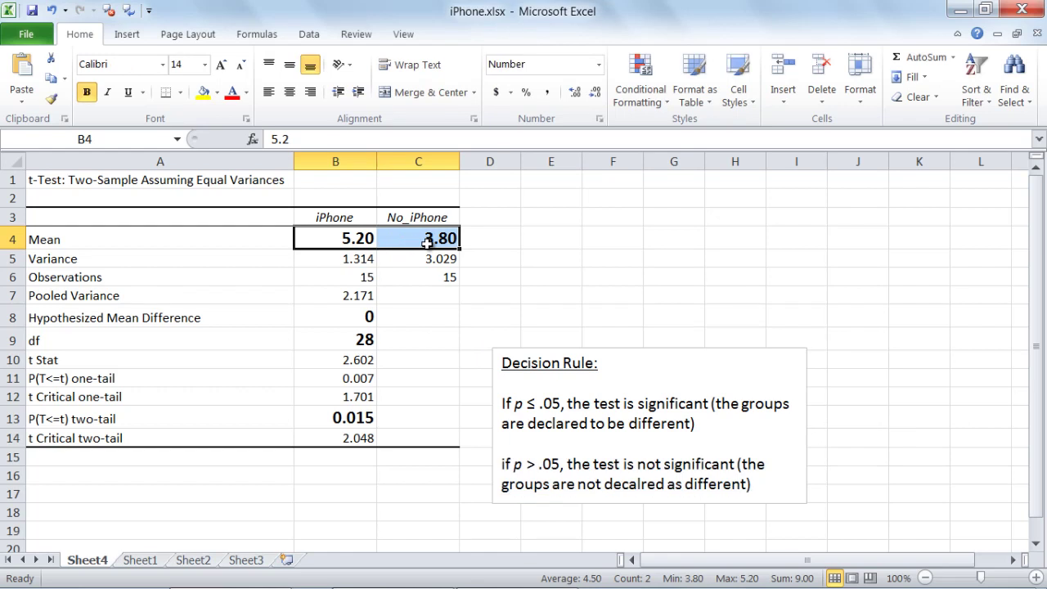
pyautogui.click(511, 289)
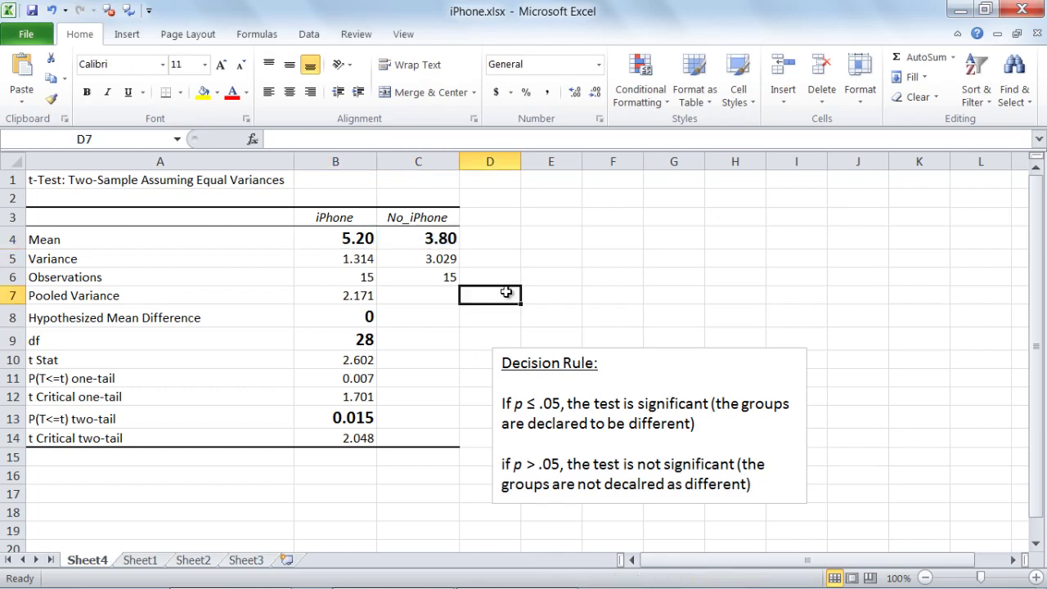
pyautogui.click(342, 420)
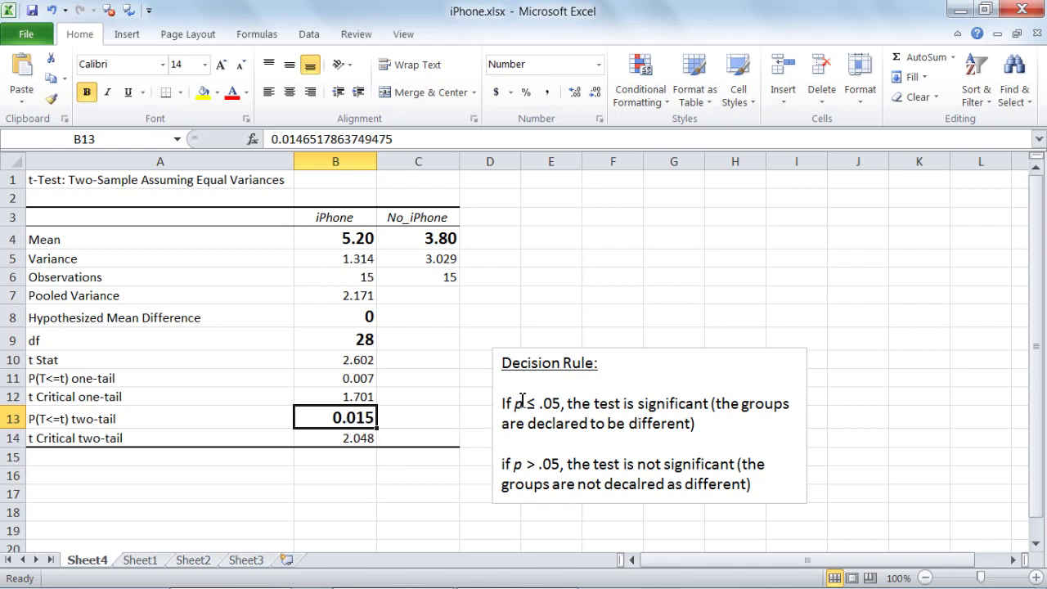
# Highlight the p ≤ .05 significant and p > .05 not-significant rules, then reselect the means.
pyautogui.moveTo(515, 403); pyautogui.dragTo(562, 403)
pyautogui.moveTo(514, 464); pyautogui.dragTo(555, 471)
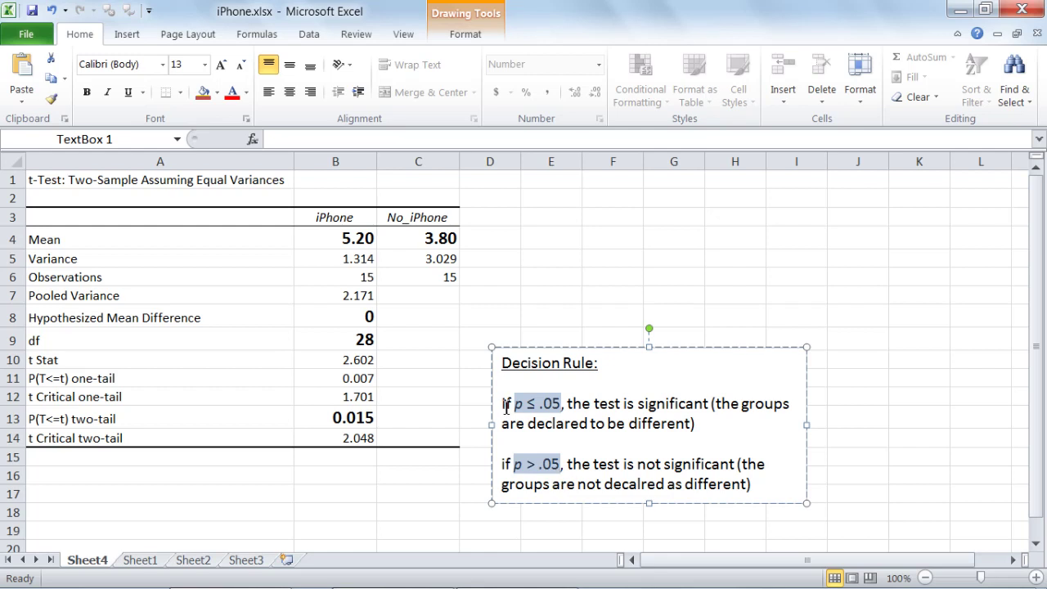
pyautogui.moveTo(503, 403); pyautogui.dragTo(699, 425)
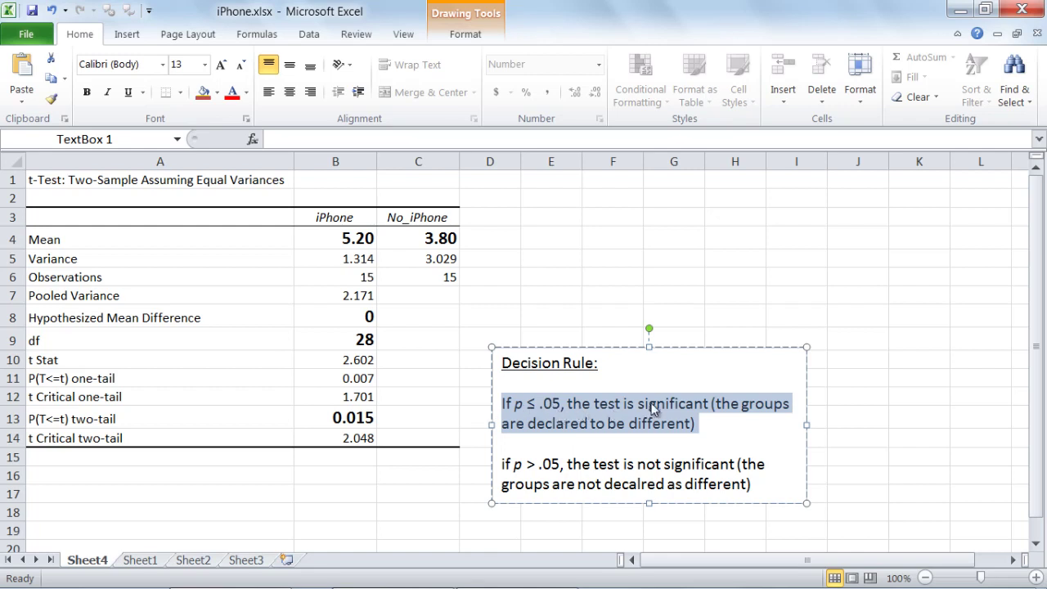
pyautogui.click(542, 314)
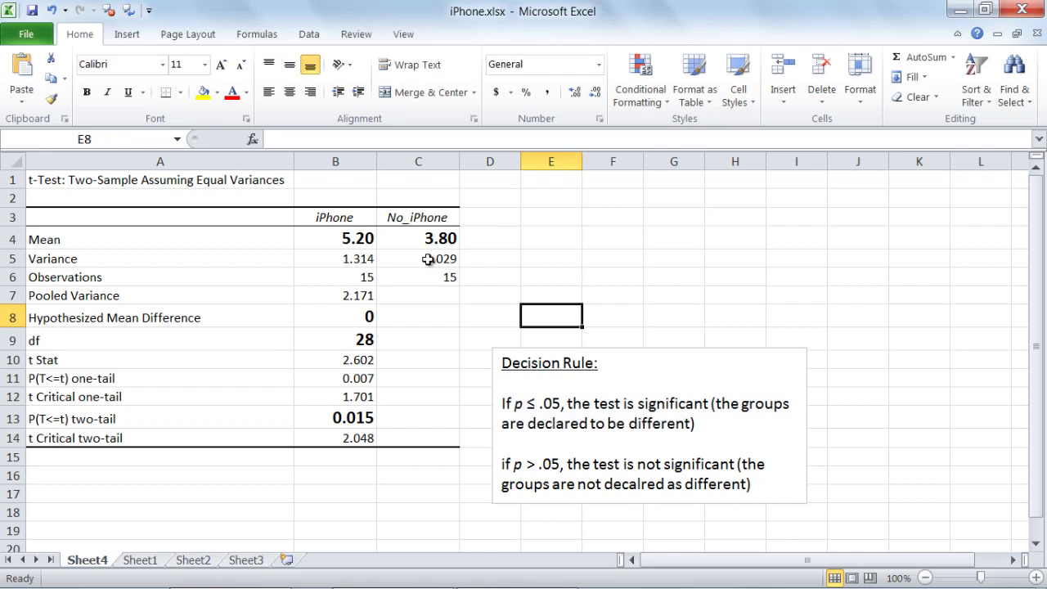
pyautogui.moveTo(350, 240); pyautogui.dragTo(407, 238)
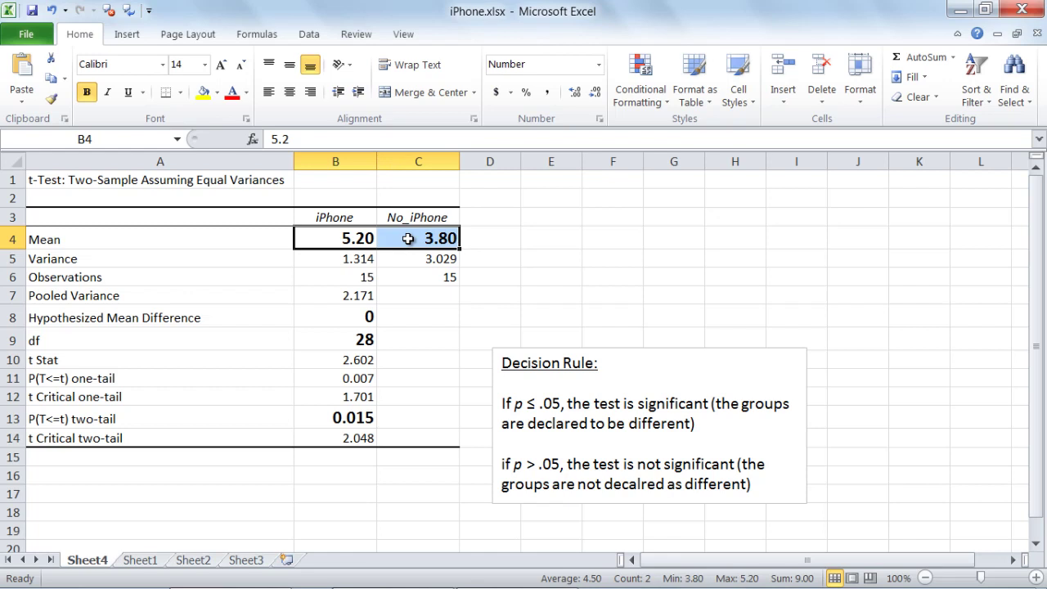
# Select the Mean values in B4:C4 and check the iPhone 5.20 and No_iPhone 3.80 cells.
pyautogui.click(437, 293)
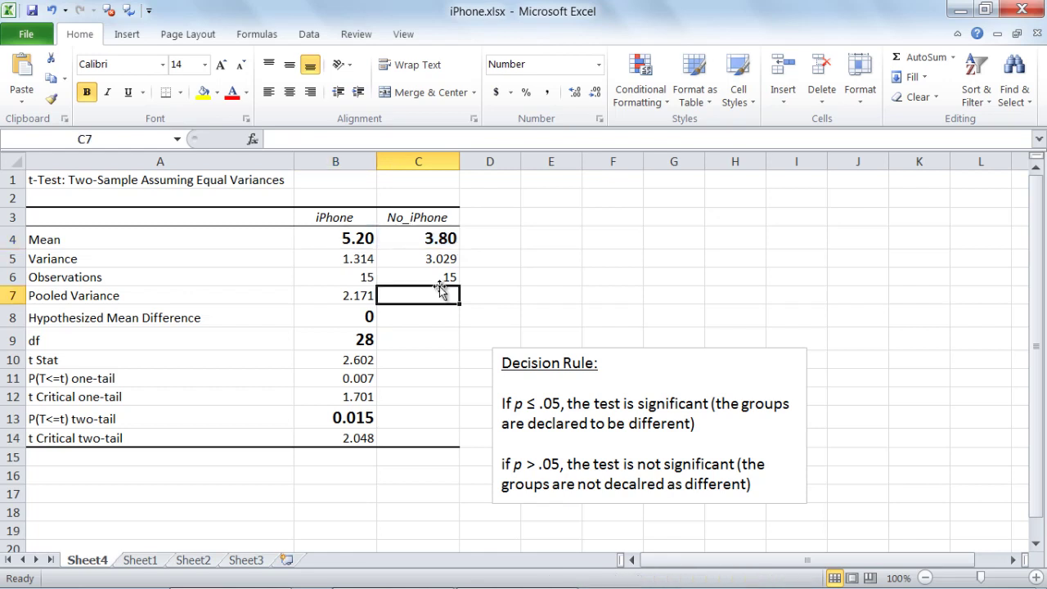
pyautogui.moveTo(343, 235); pyautogui.dragTo(416, 243)
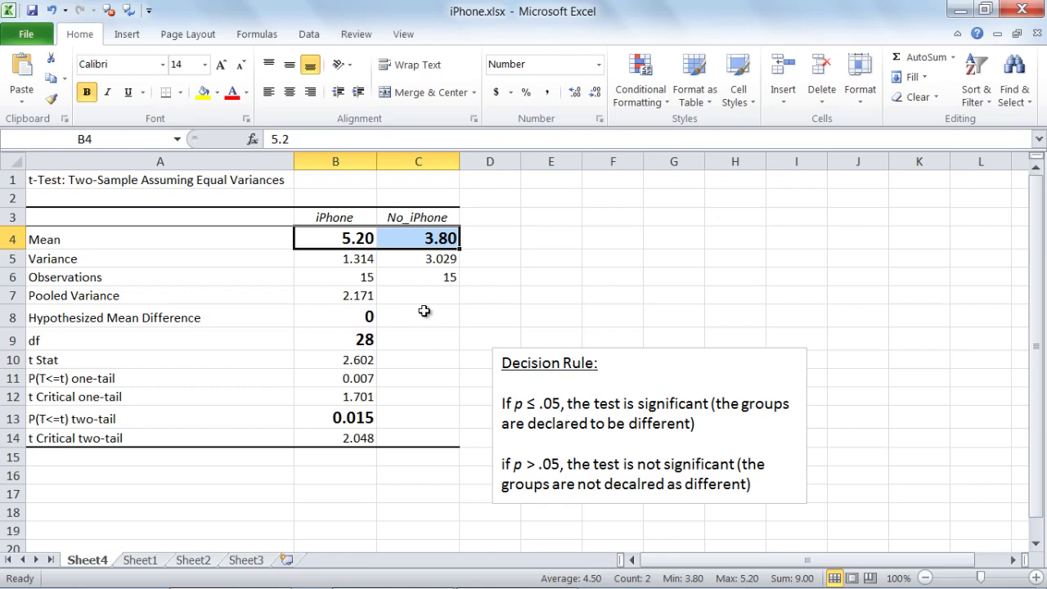
pyautogui.click(347, 239)
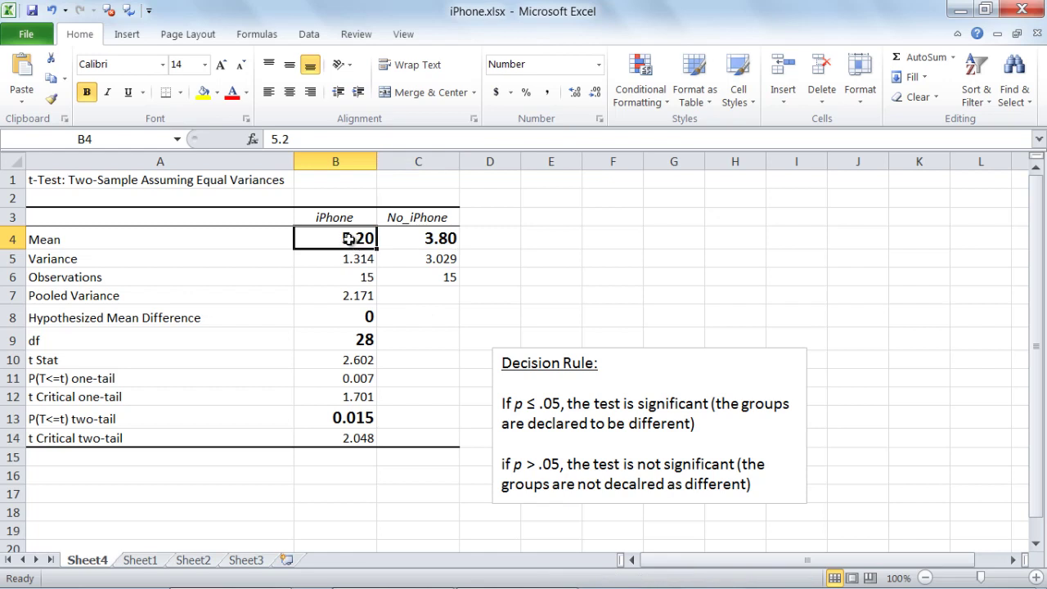
pyautogui.click(403, 242)
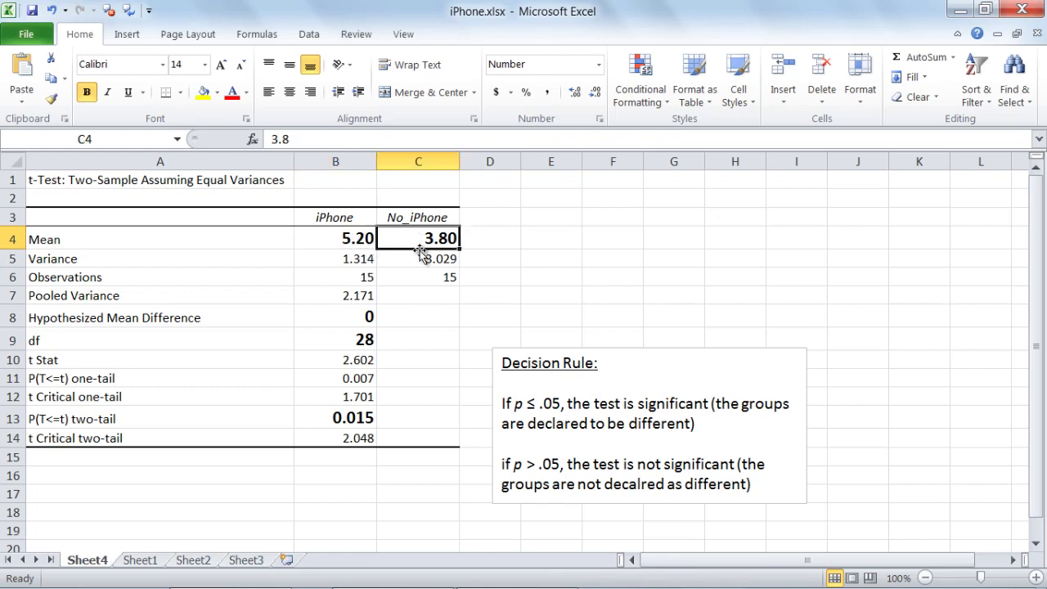
# Make the Hypothesized Mean Difference 0 non-bold at 11 point.
pyautogui.click(350, 323)
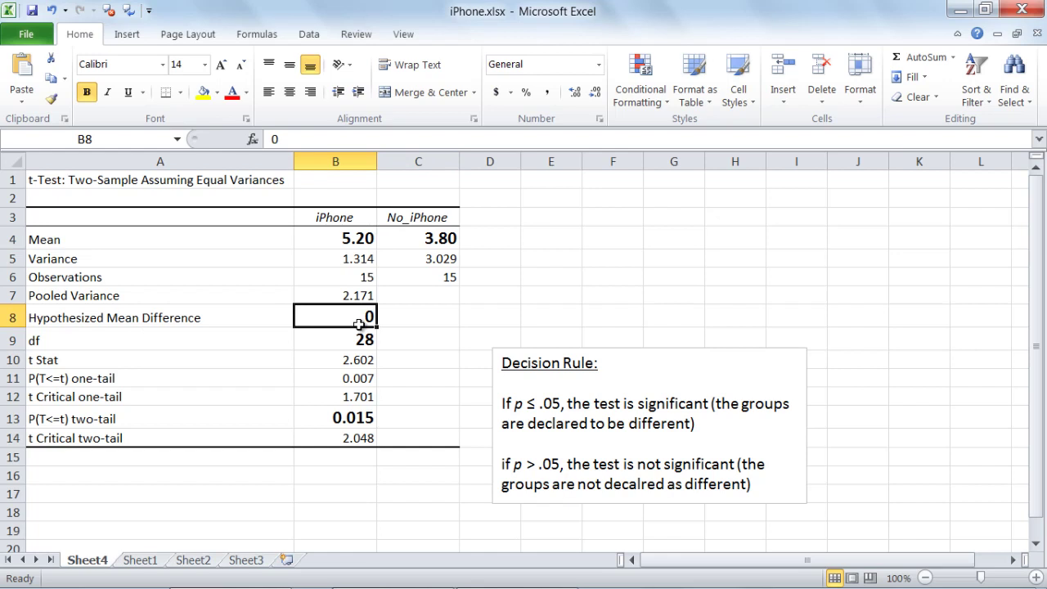
pyautogui.click(87, 92)
pyautogui.click(240, 65)
pyautogui.click(239, 66)
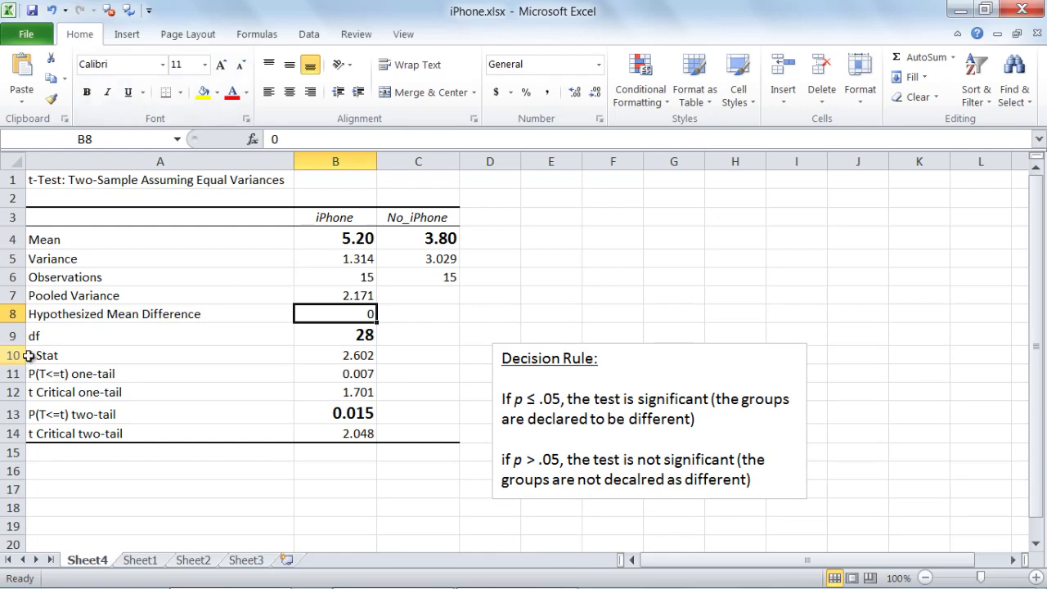
# Make the t Stat value 2.602 bold at 14 point.
pyautogui.click(336, 355)
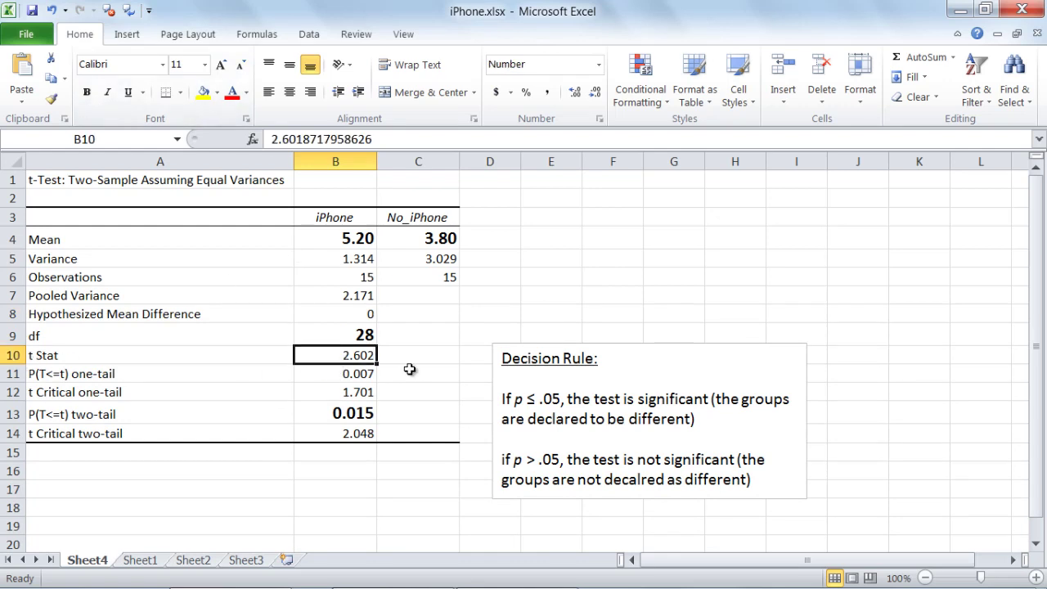
pyautogui.click(221, 65)
pyautogui.click(221, 66)
pyautogui.click(86, 96)
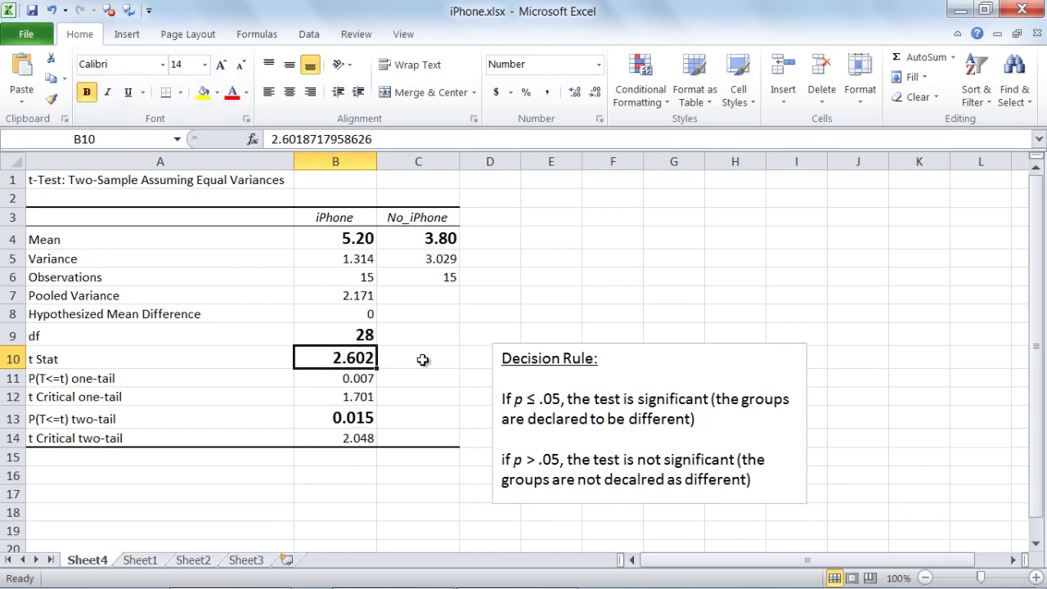
pyautogui.click(422, 361)
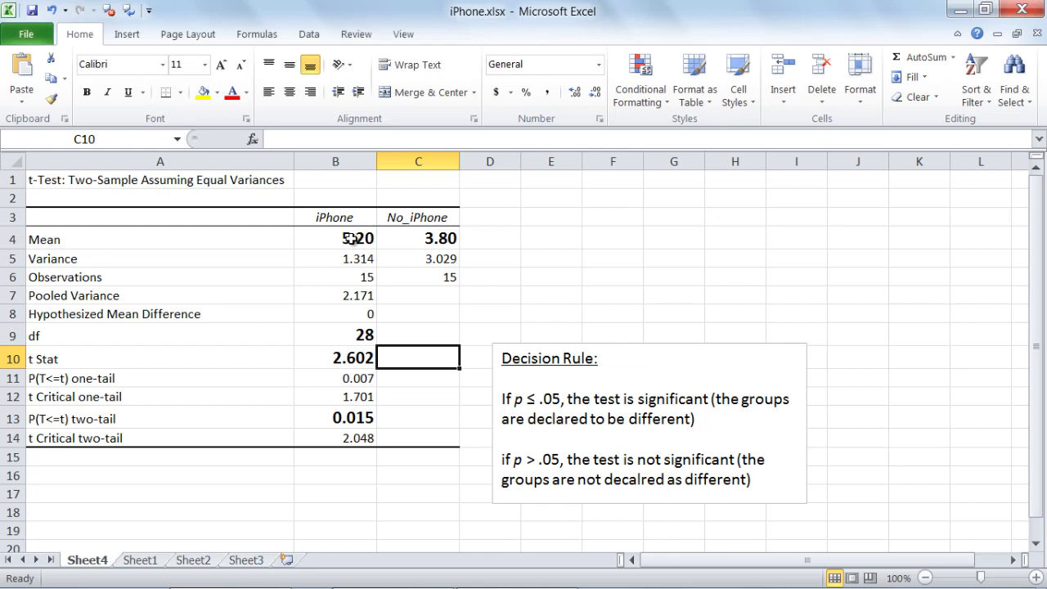
# Review the formatted means, df, t Stat and two-tail p value 0.015.
pyautogui.moveTo(350, 238); pyautogui.dragTo(406, 237)
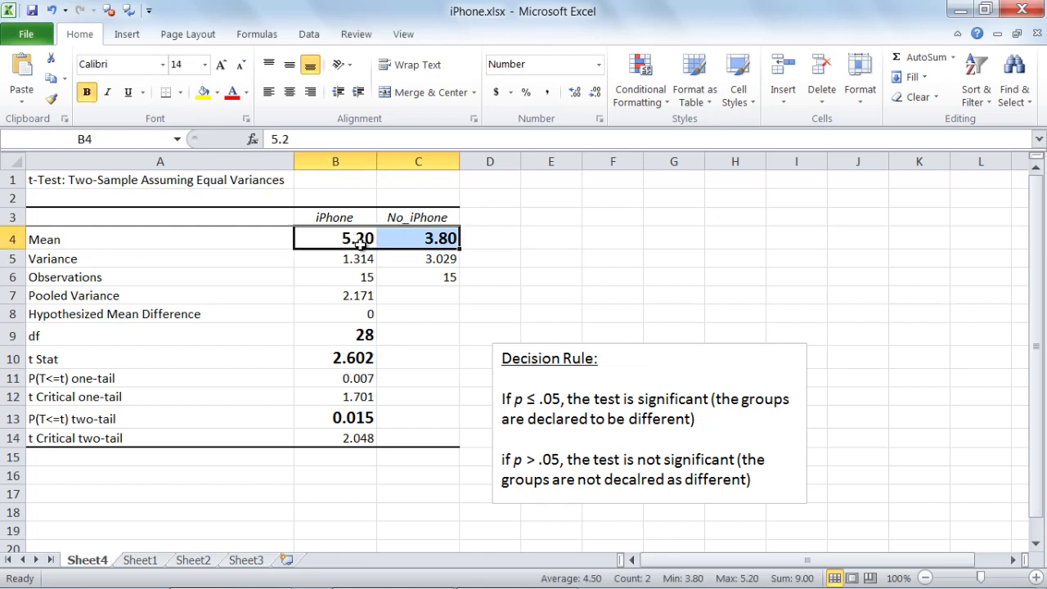
pyautogui.moveTo(364, 337); pyautogui.dragTo(356, 358)
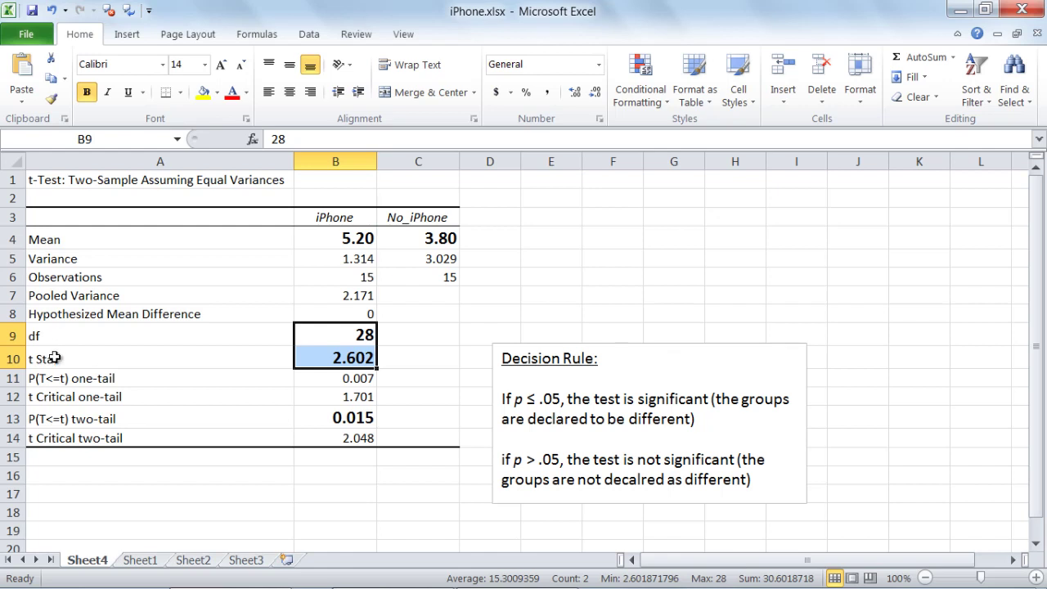
pyautogui.click(59, 419)
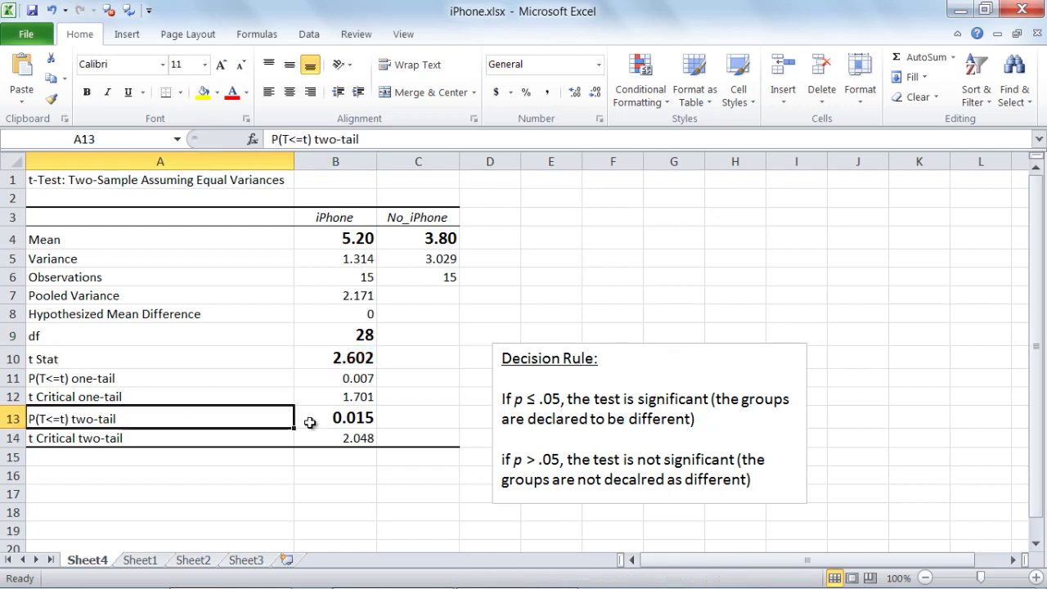
pyautogui.click(339, 421)
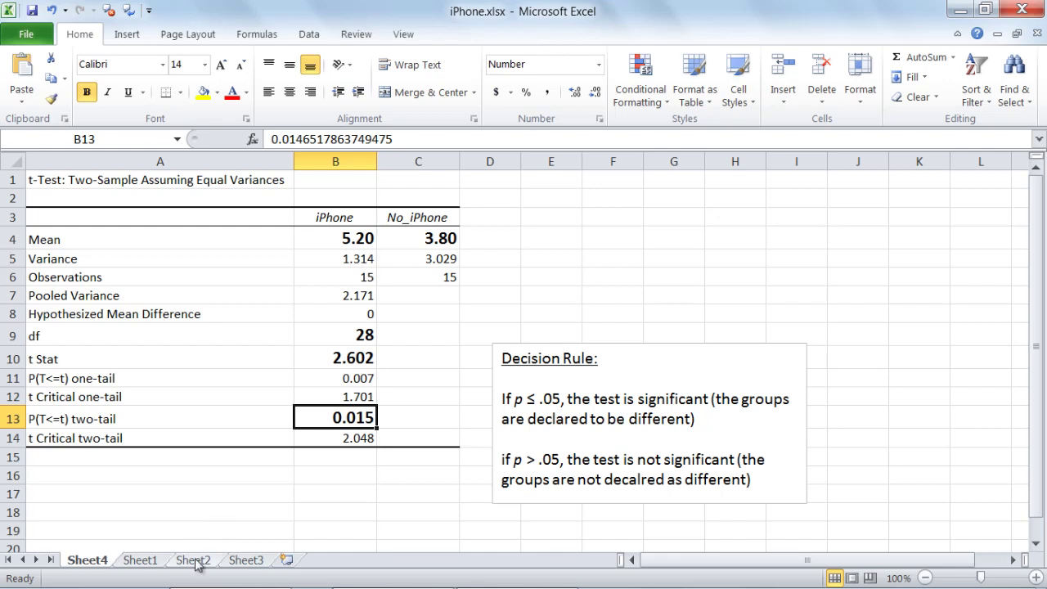
pyautogui.click(140, 559)
pyautogui.click(68, 180)
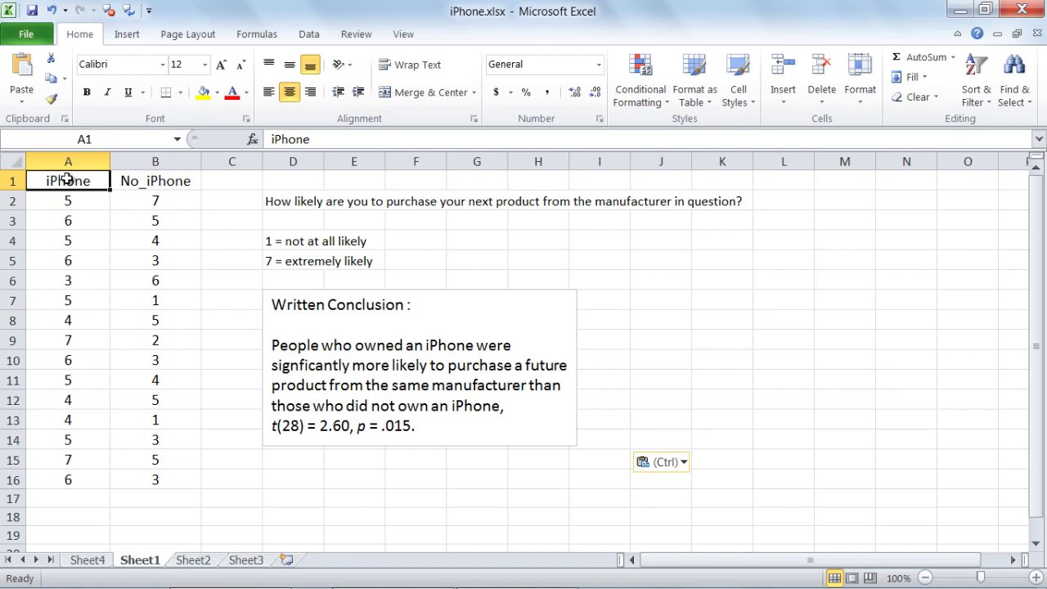
pyautogui.click(132, 182)
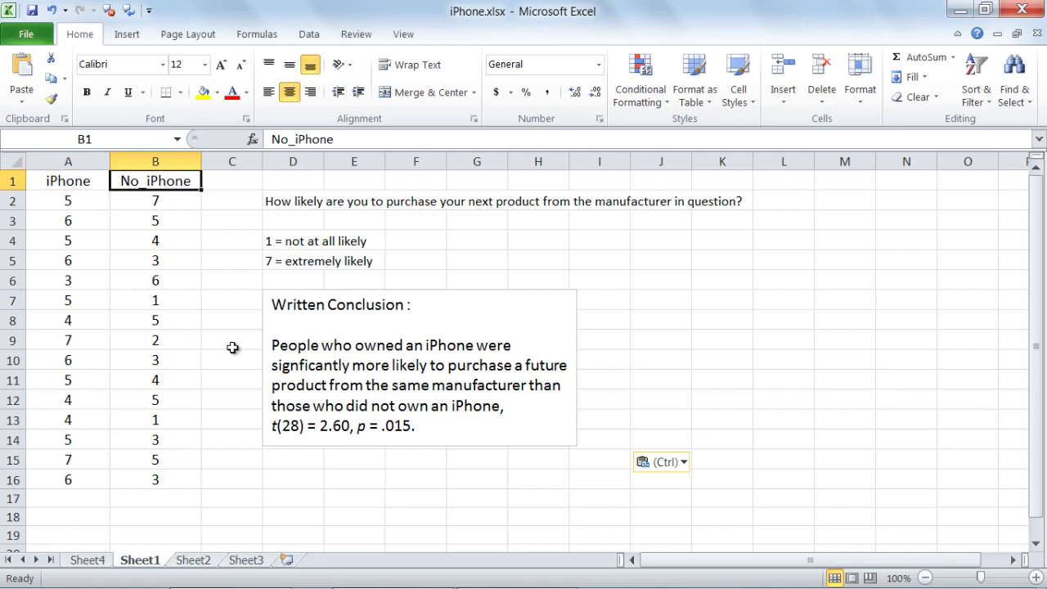
pyautogui.click(274, 425)
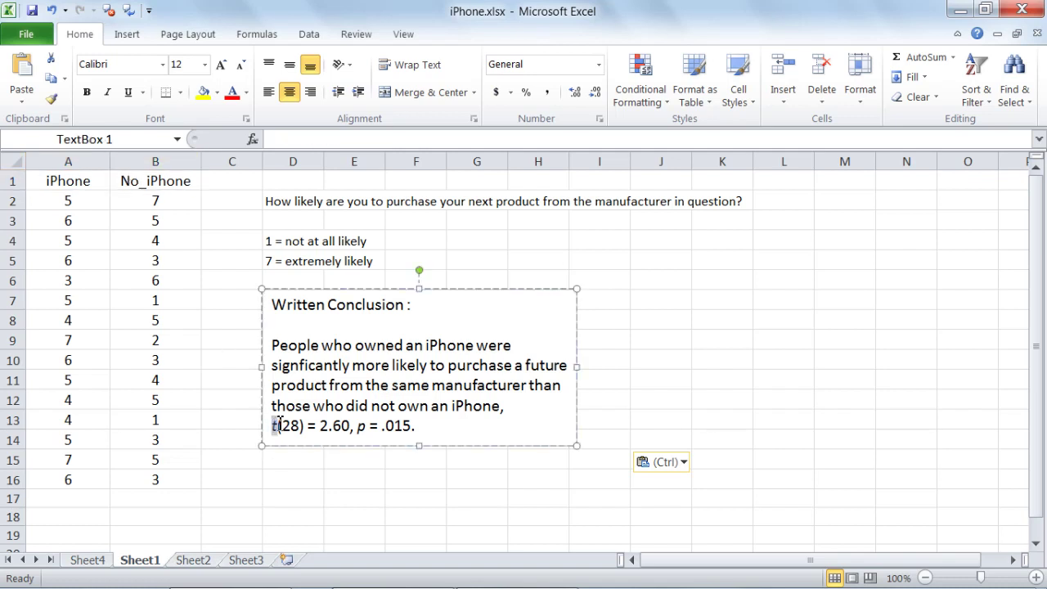
pyautogui.moveTo(274, 425); pyautogui.dragTo(303, 427)
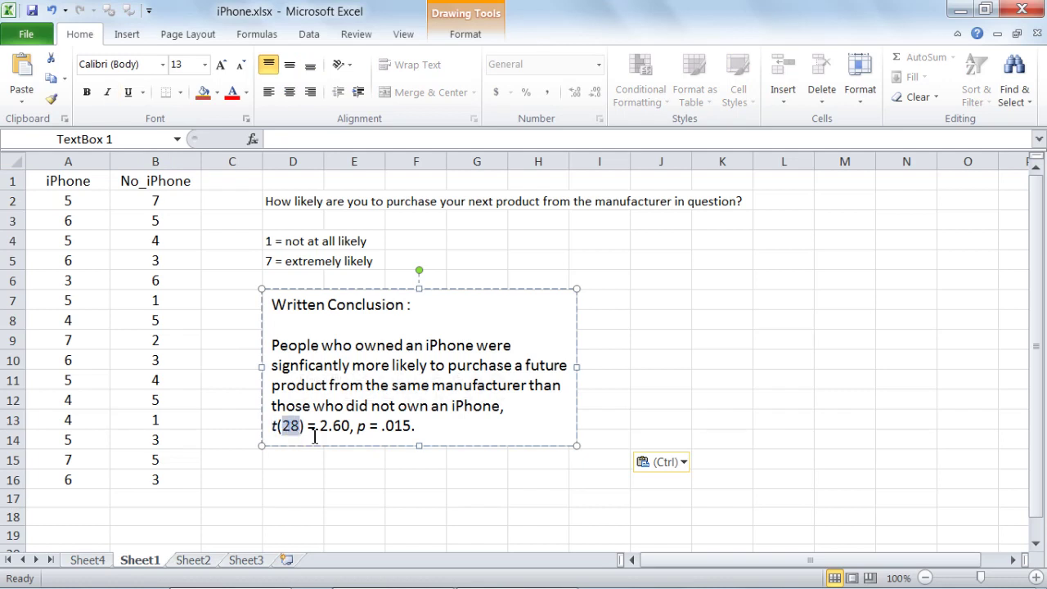
pyautogui.moveTo(320, 426); pyautogui.dragTo(349, 426)
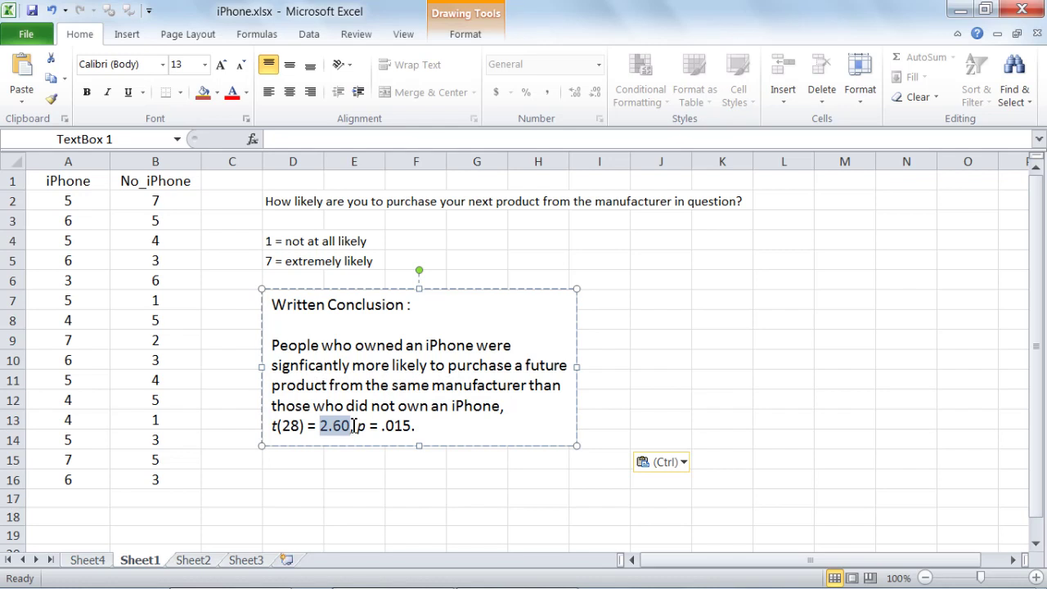
pyautogui.click(104, 561)
pyautogui.click(348, 356)
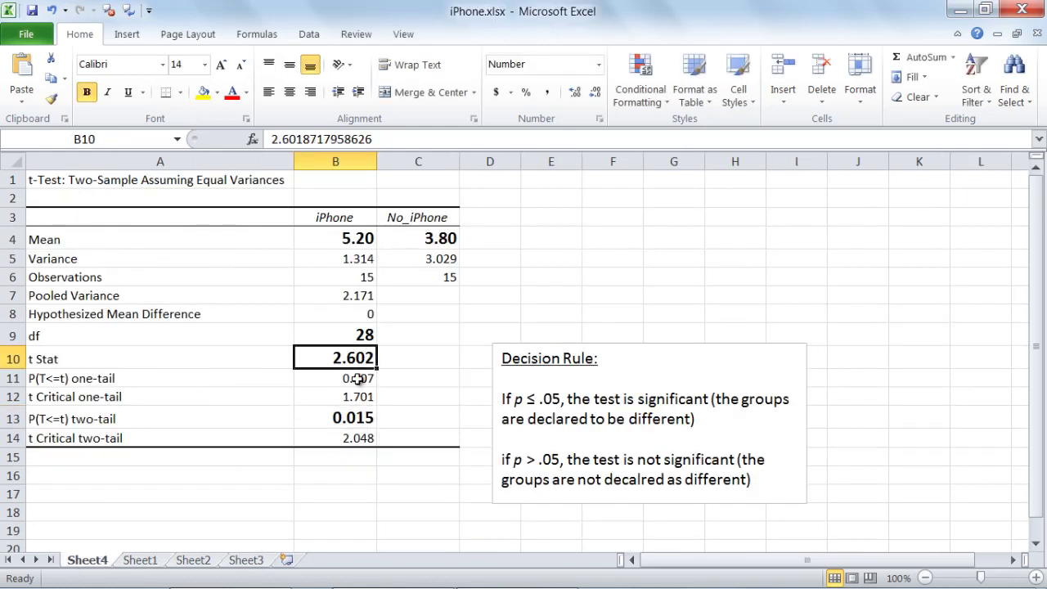
# Check t Stat, df 28 and p 0.015 on Sheet4 against p = .015 in Sheet1's conclusion.
pyautogui.click(53, 365)
pyautogui.click(372, 367)
pyautogui.click(365, 342)
pyautogui.click(365, 357)
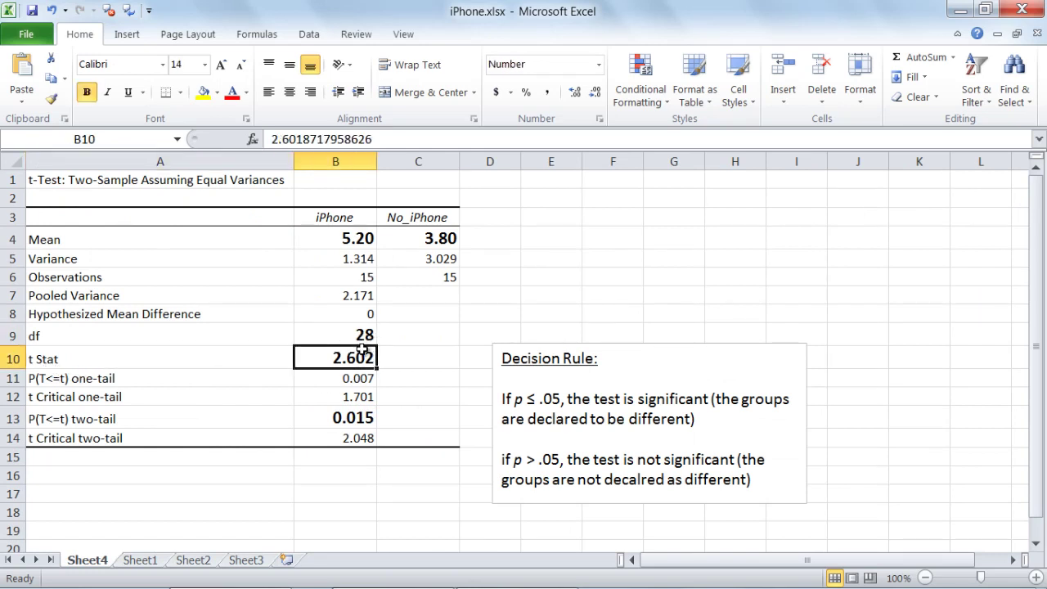
pyautogui.click(164, 561)
pyautogui.moveTo(357, 427); pyautogui.dragTo(412, 427)
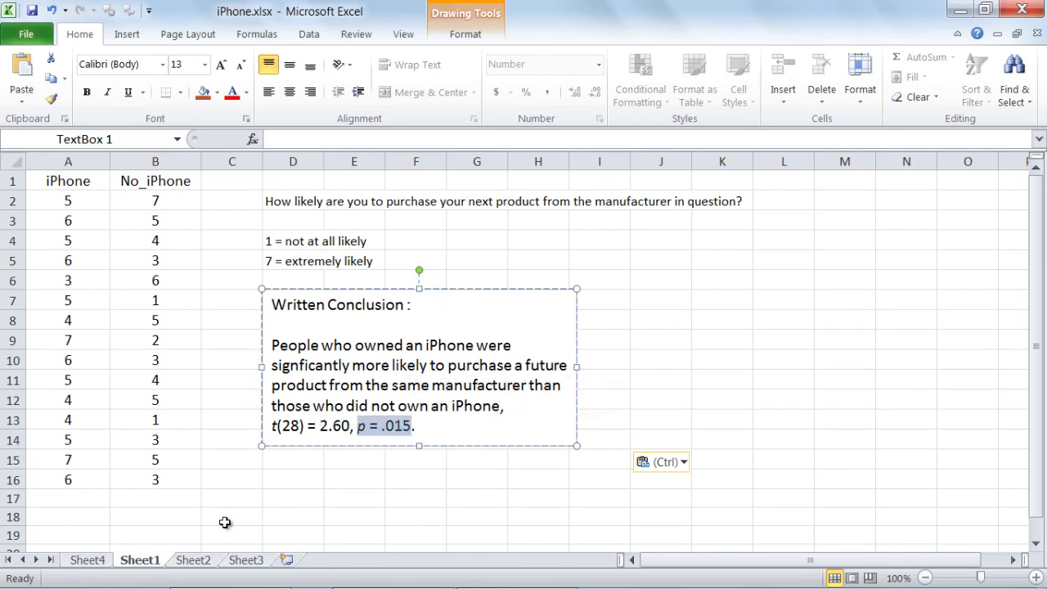
pyautogui.click(99, 562)
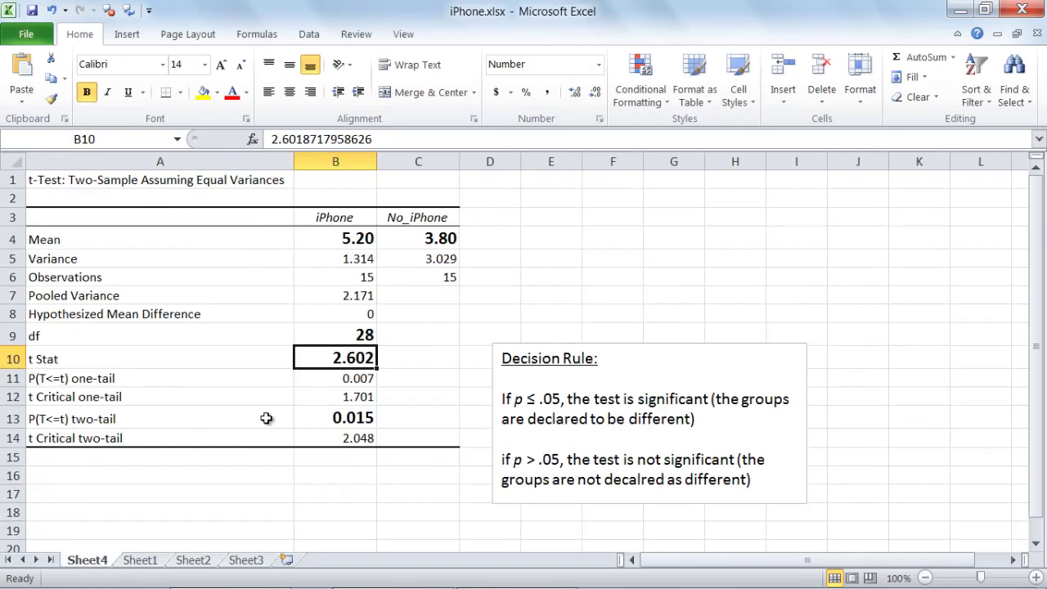
pyautogui.click(342, 424)
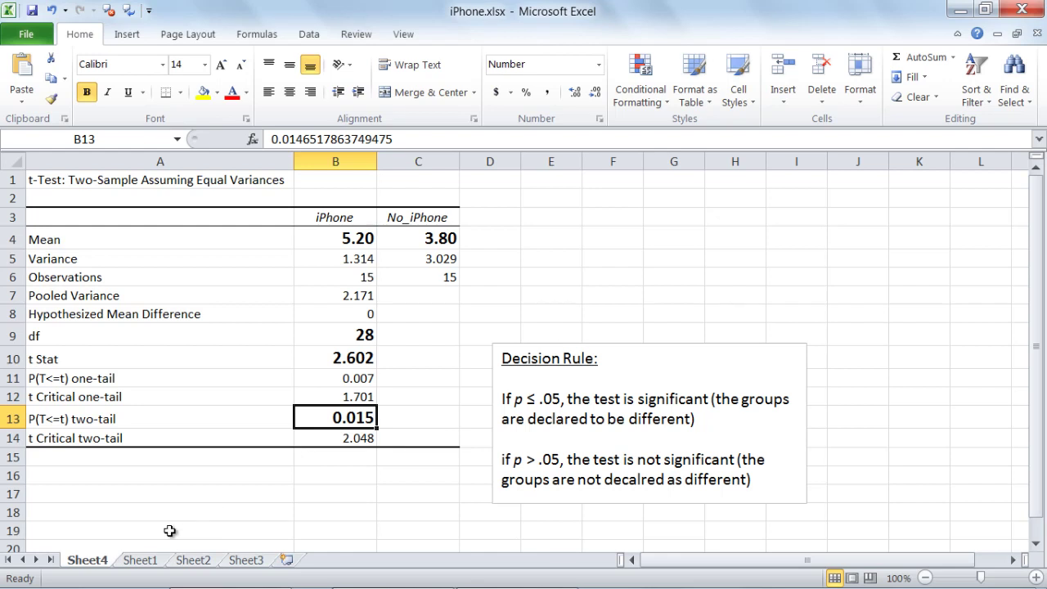
# On Sheet1, point out the iPhone and No_iPhone headers and highlight the conclusion's t(28) = 2.60, p = .015 line.
pyautogui.click(140, 559)
pyautogui.click(331, 365)
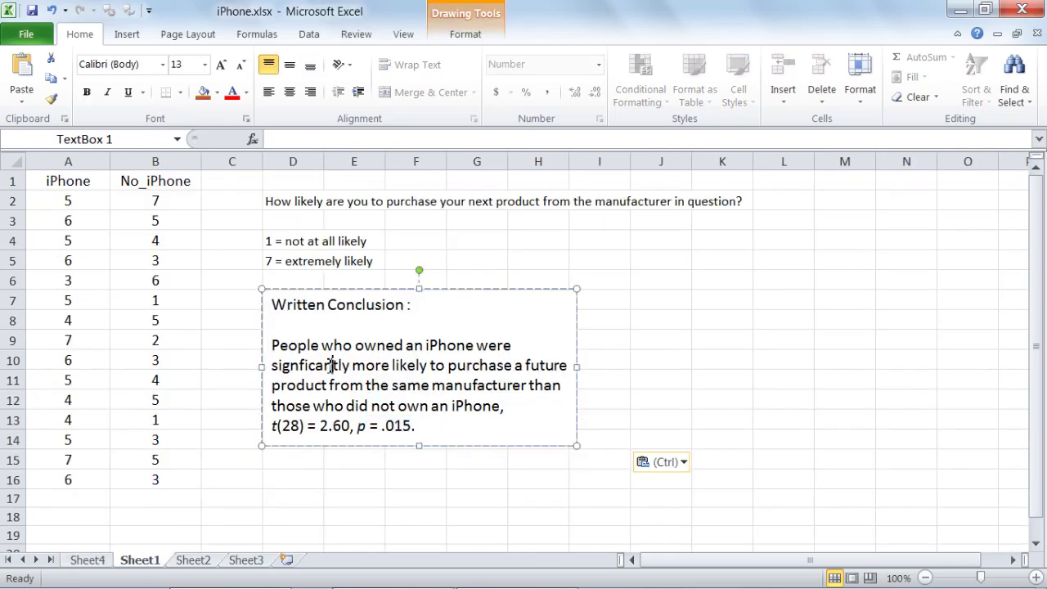
pyautogui.click(71, 183)
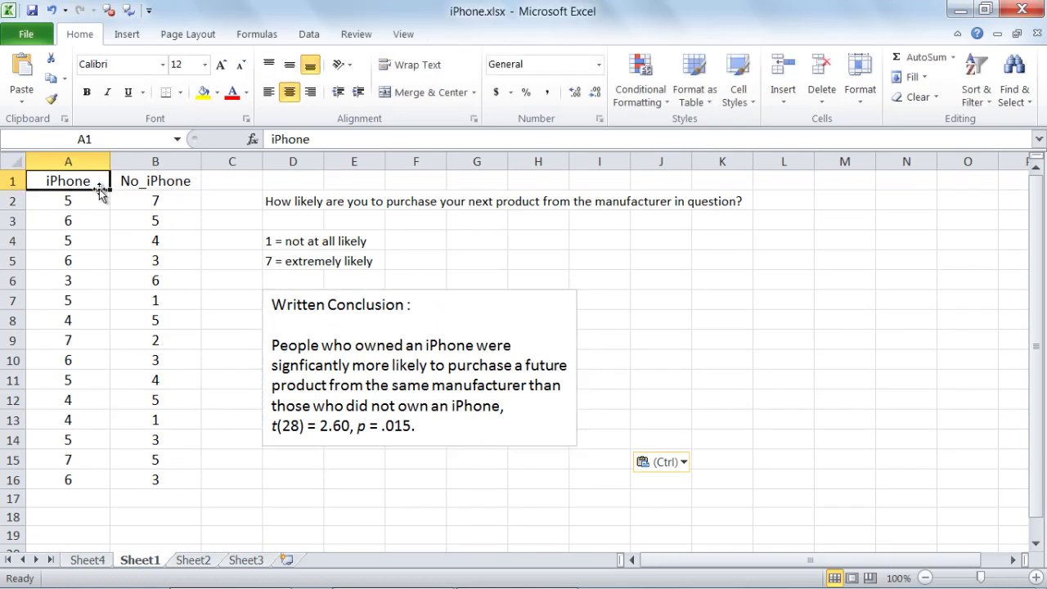
pyautogui.click(134, 177)
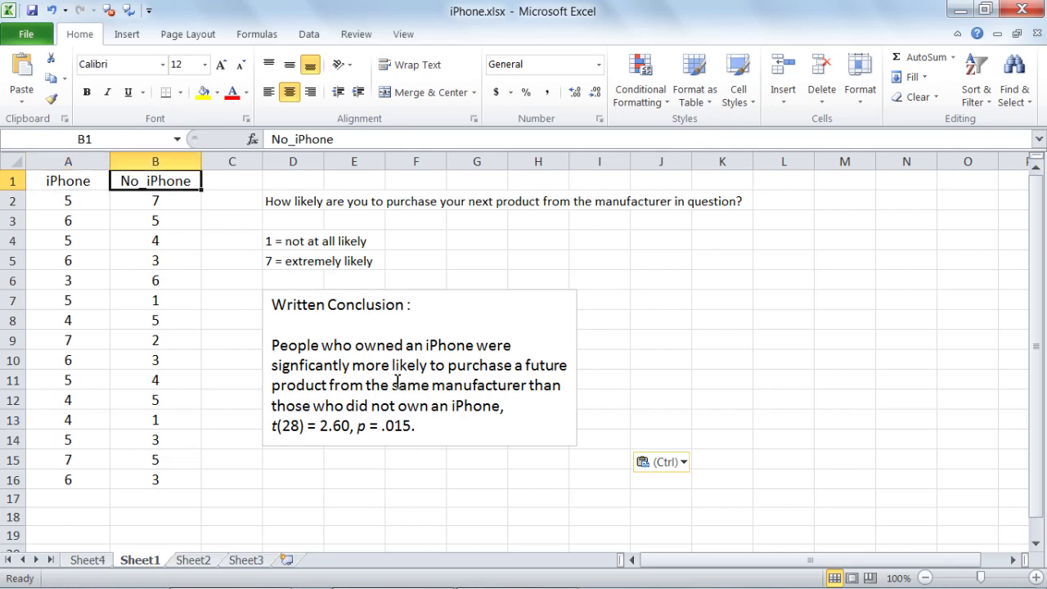
pyautogui.moveTo(272, 426); pyautogui.dragTo(429, 432)
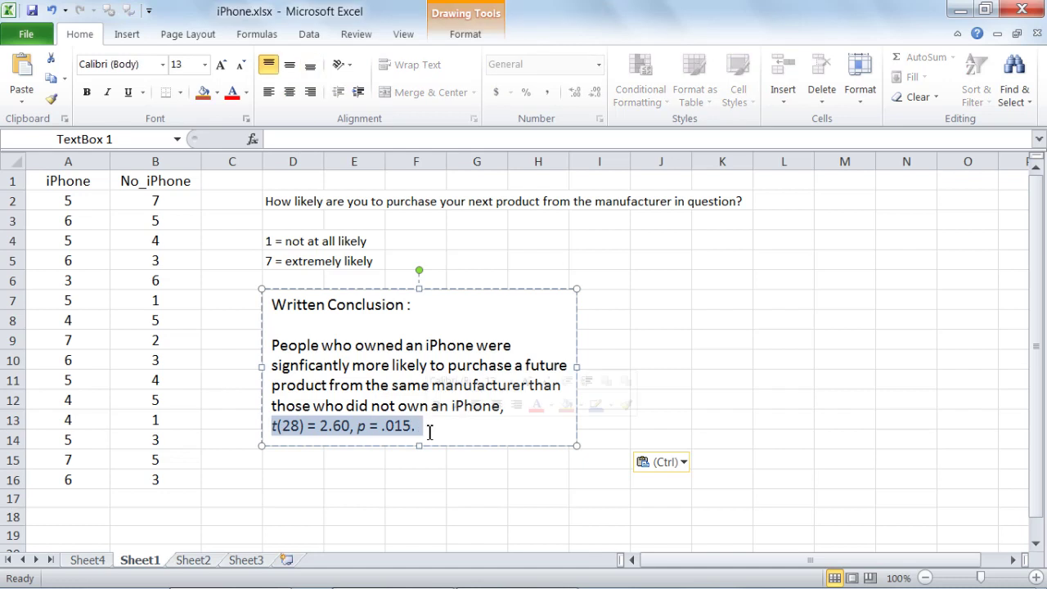
pyautogui.click(429, 432)
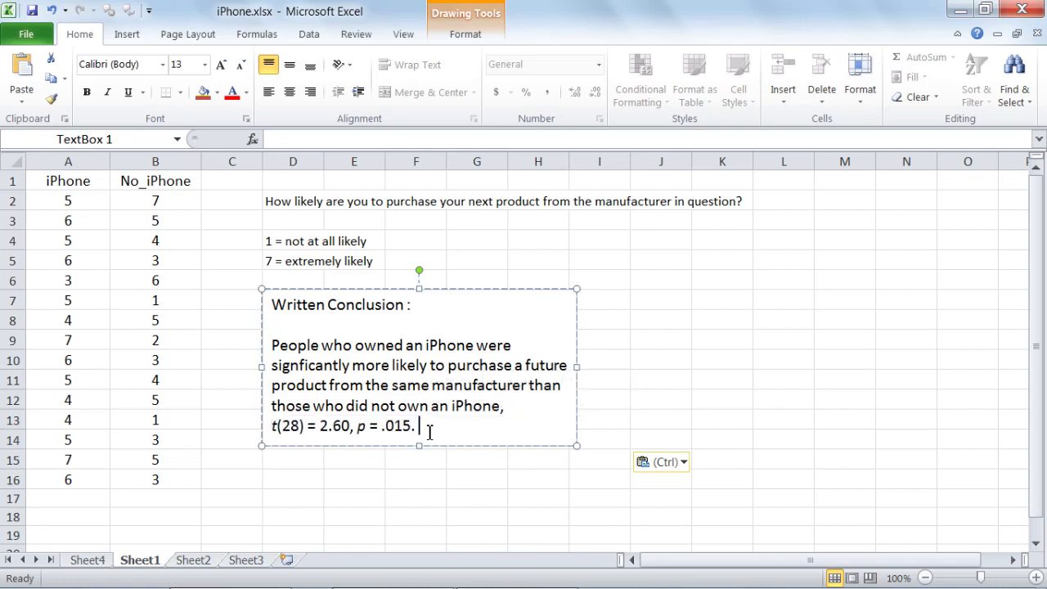